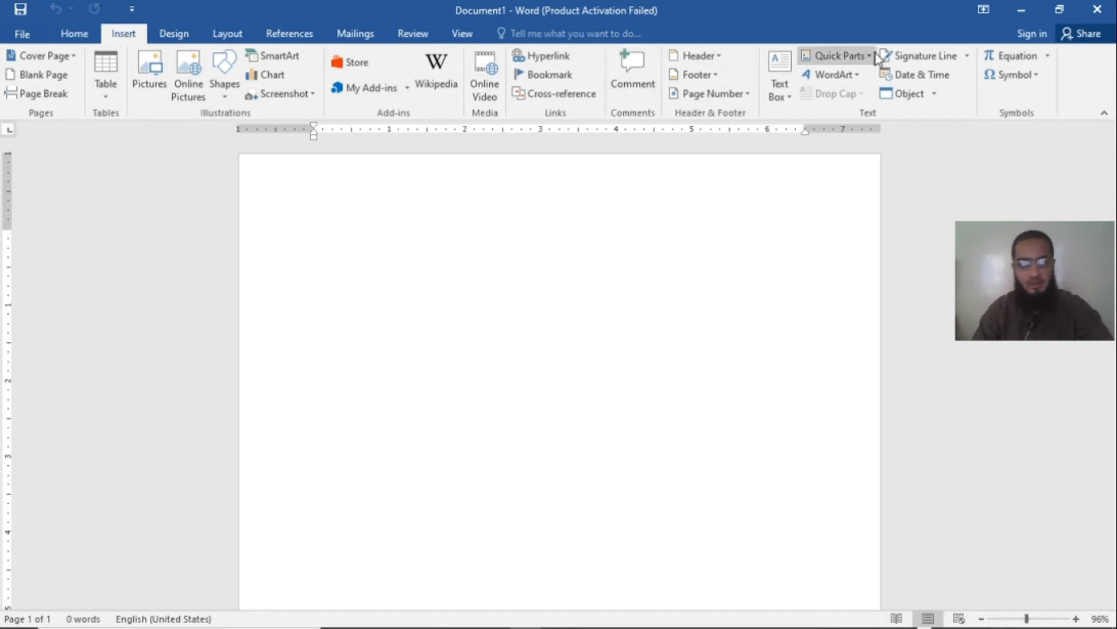
# Step: Set up a signature line with the suggested signer's full name, the title MANAGER and the signer's e-mail address
pyautogui.click(926, 56)
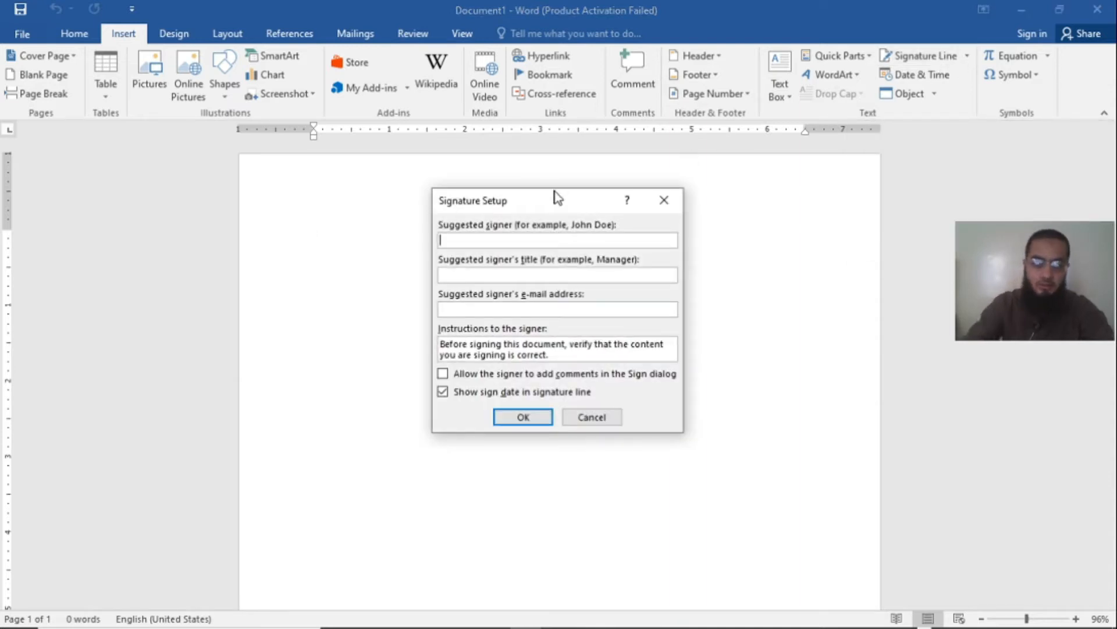
pyautogui.moveTo(554, 200); pyautogui.dragTo(568, 177)
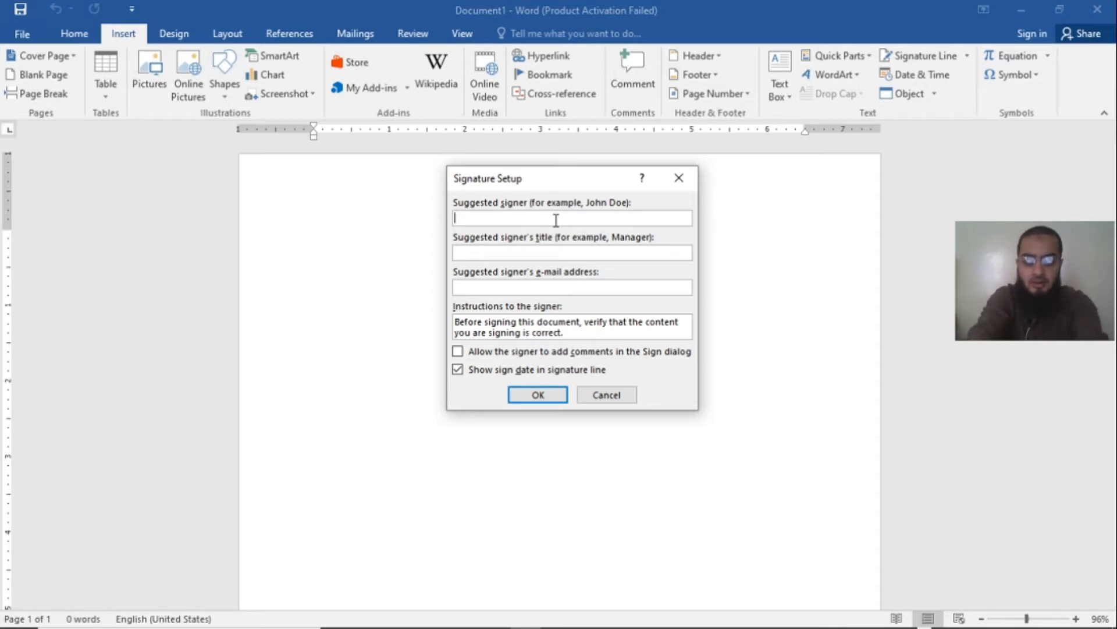
pyautogui.write('ED')
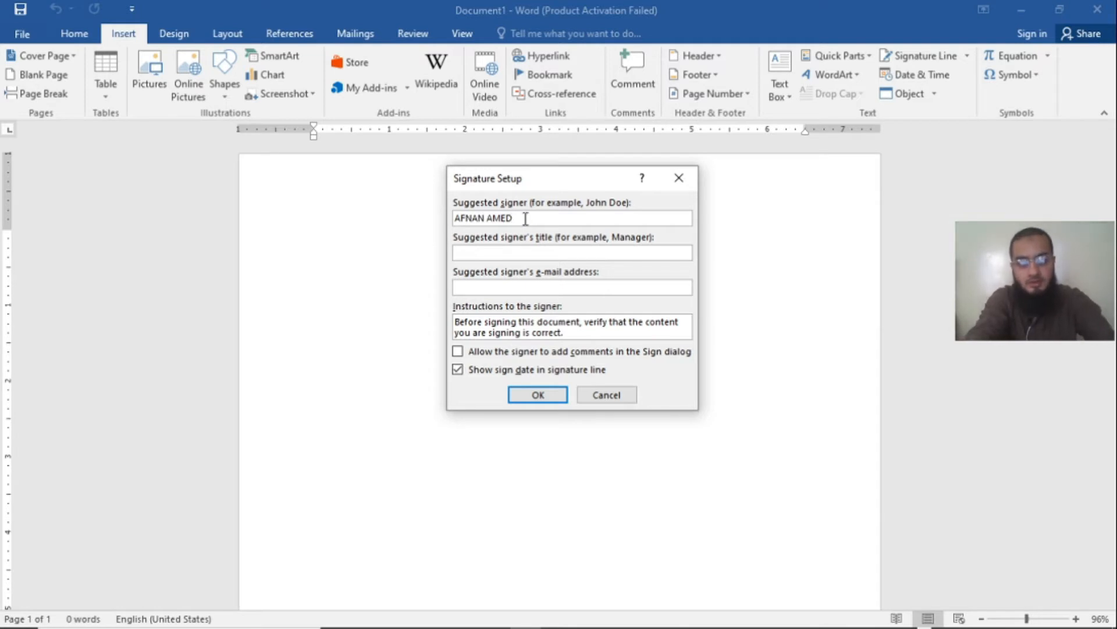
pyautogui.click(571, 251)
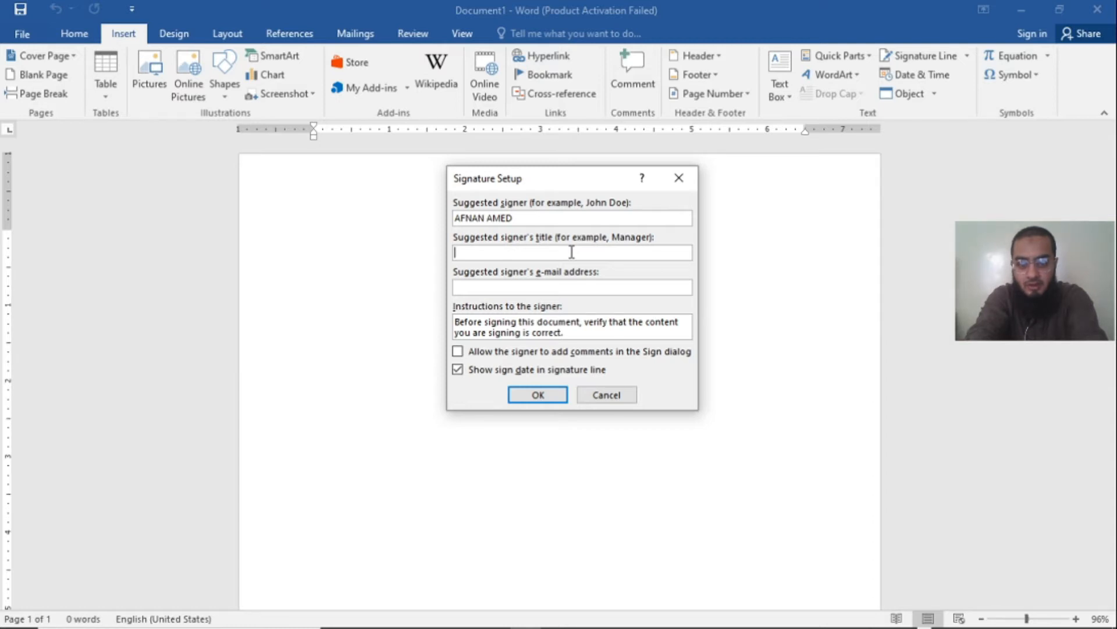
pyautogui.write('MANAGER')
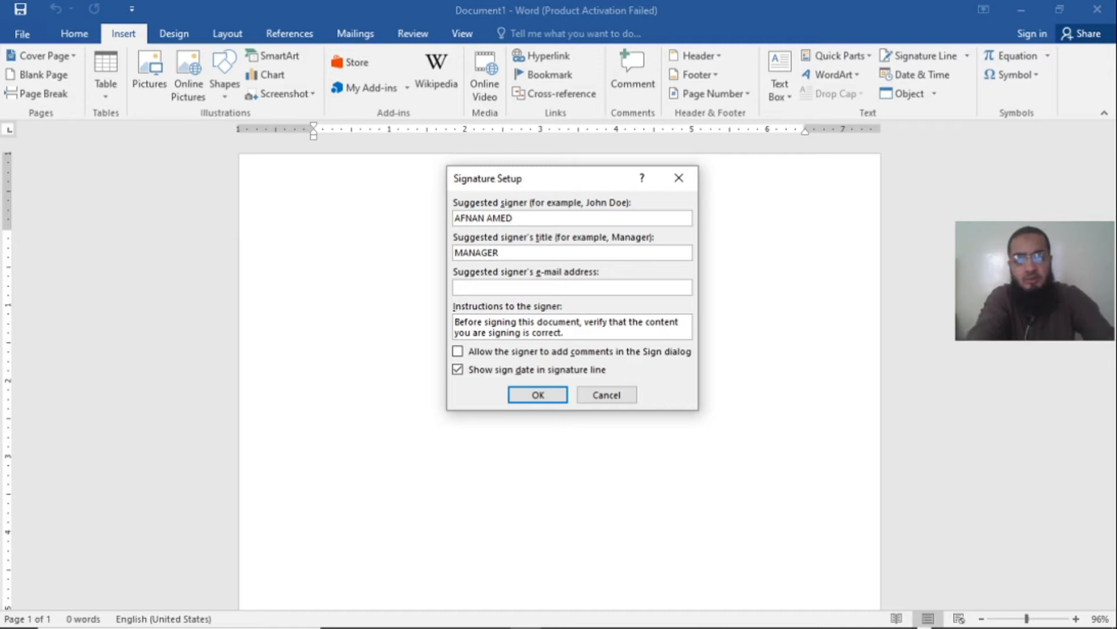
pyautogui.click(516, 285)
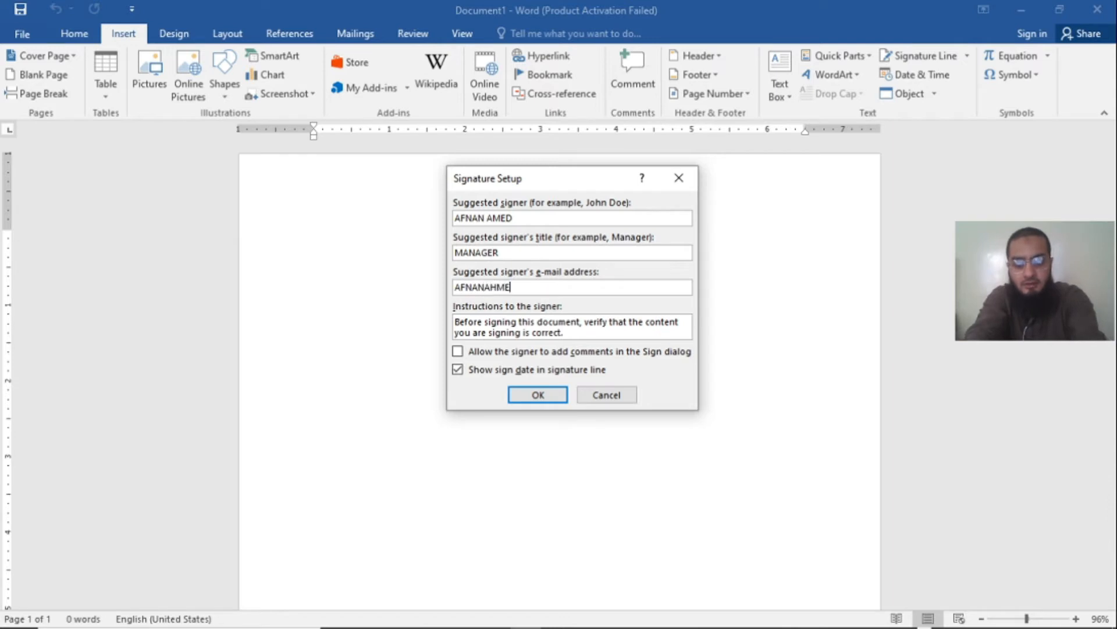
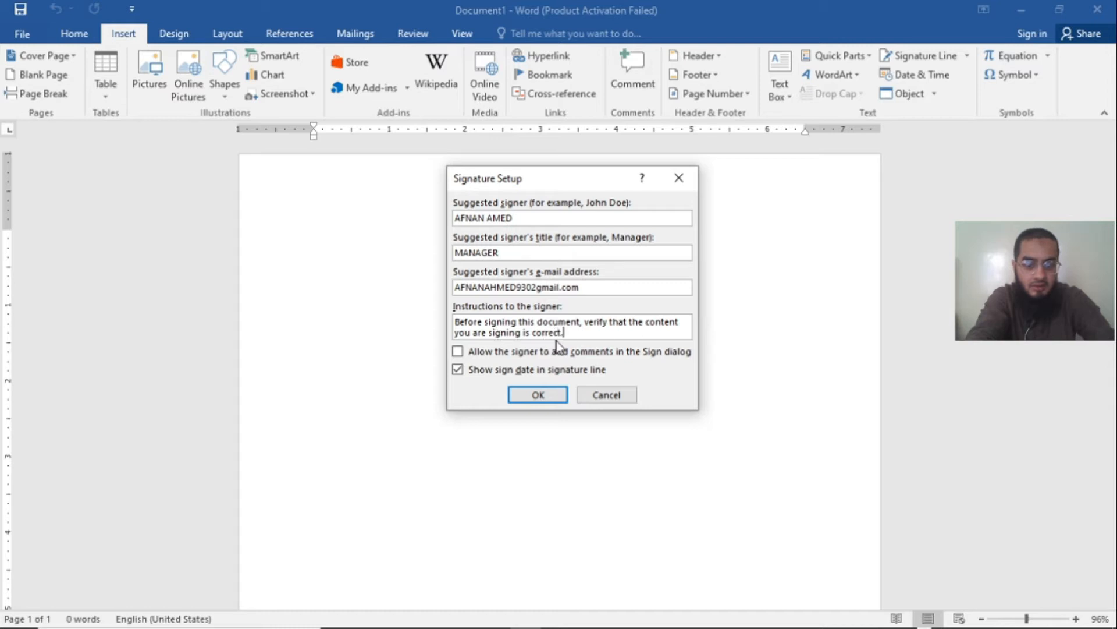
# Step: Allow the signer to add comments, show the sign date, and insert the signature line into the document
pyautogui.moveTo(571, 332); pyautogui.dragTo(457, 317)
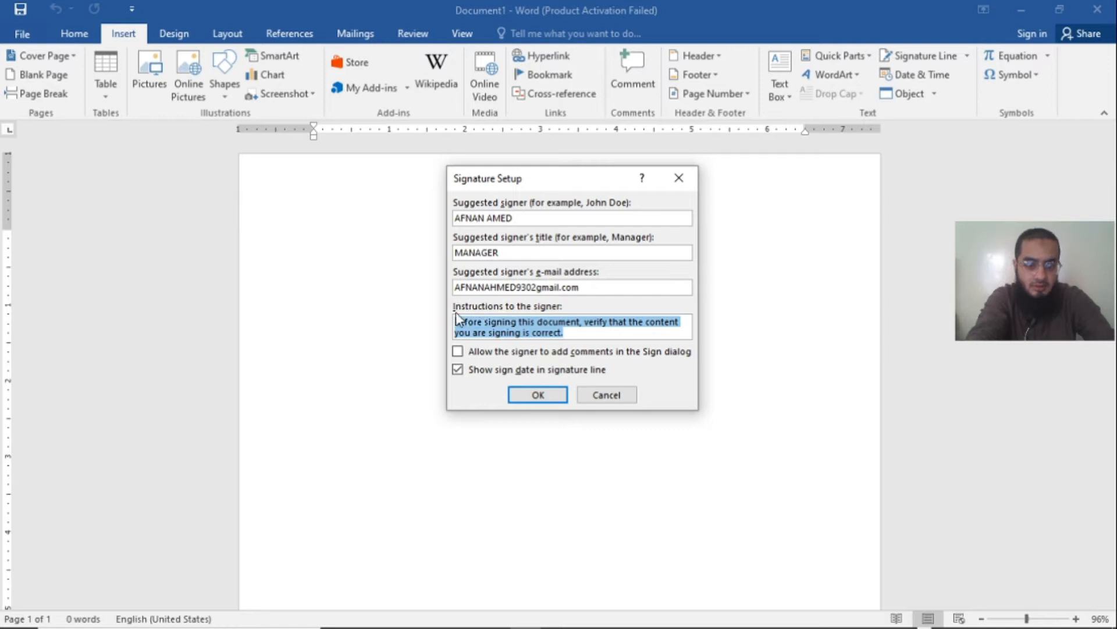
pyautogui.click(585, 337)
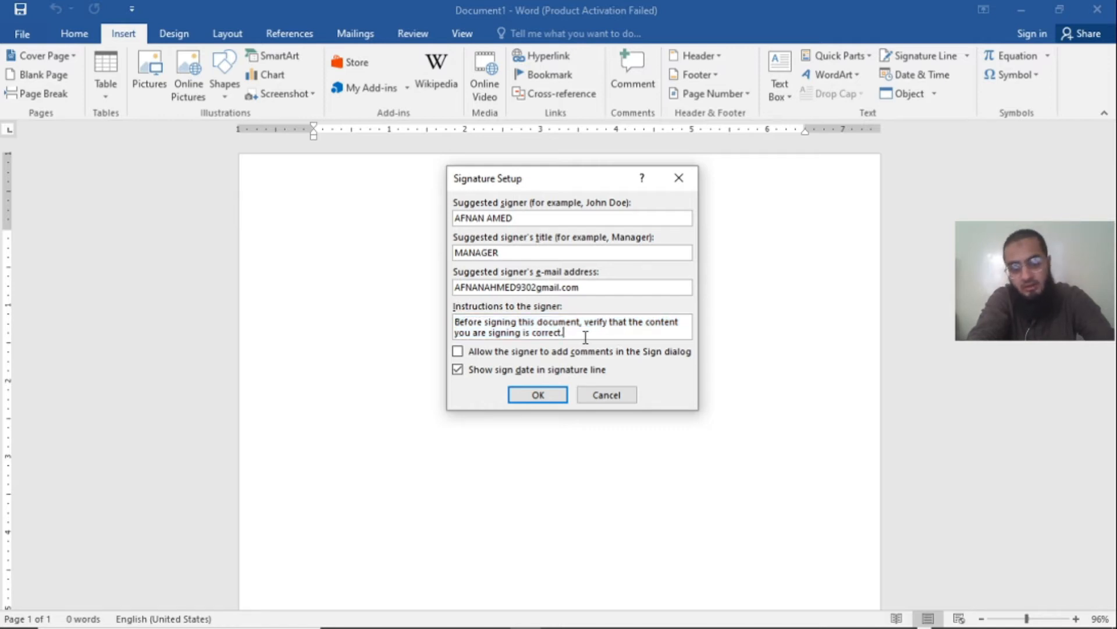
pyautogui.moveTo(458, 324); pyautogui.dragTo(562, 329)
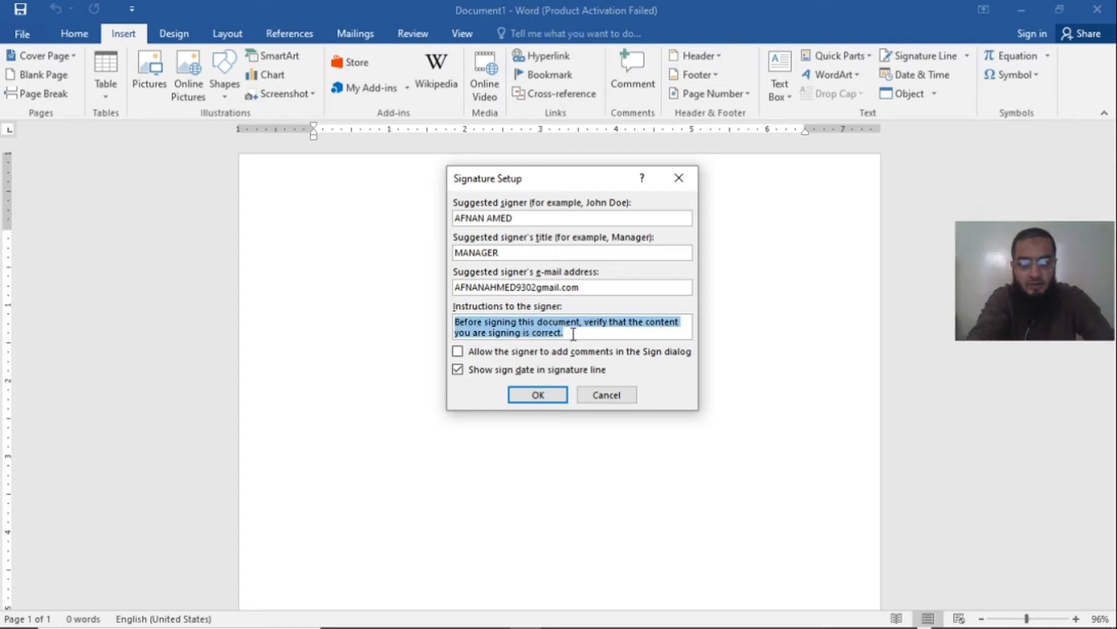
pyautogui.click(573, 332)
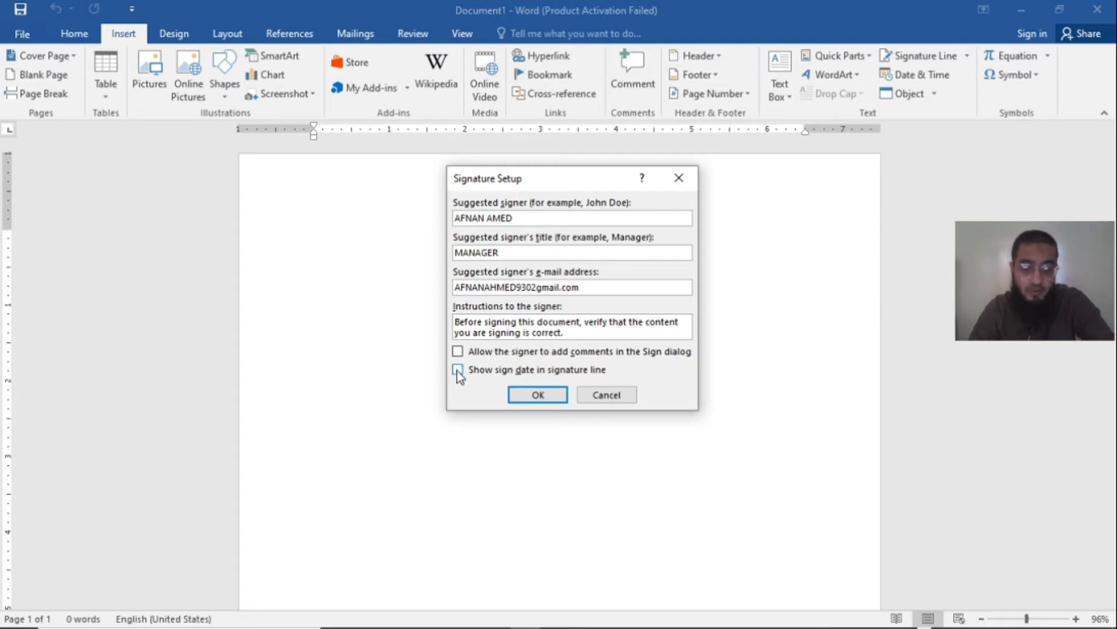
pyautogui.click(458, 351)
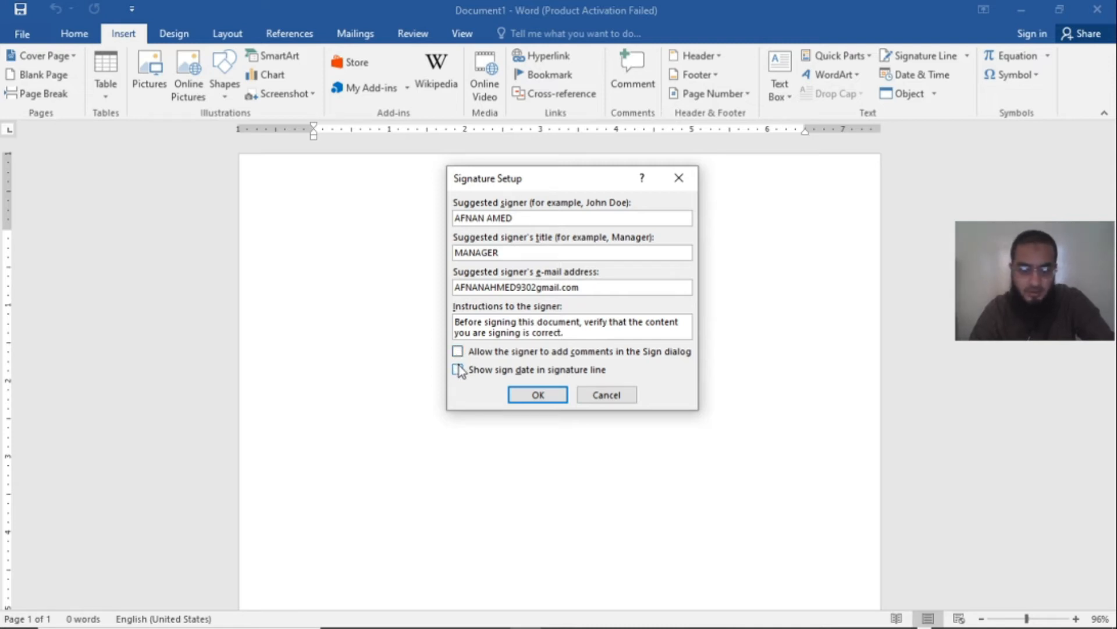
pyautogui.click(460, 352)
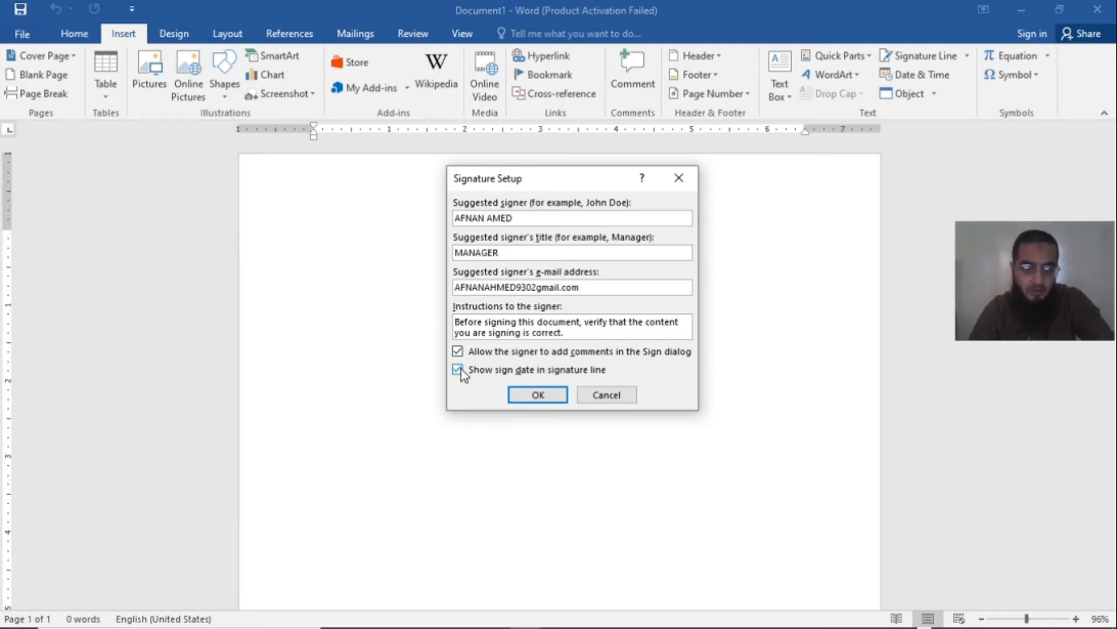
pyautogui.click(540, 394)
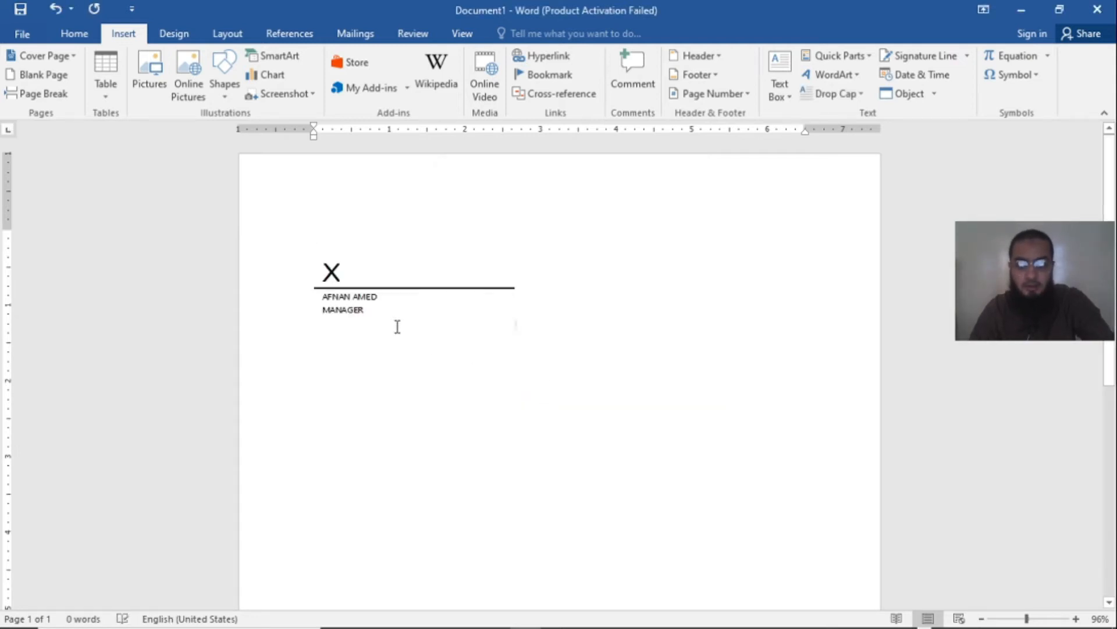
# Step: Try to sign the inserted signature line, decline saving in a supported format, and deselect the line
pyautogui.click(352, 308)
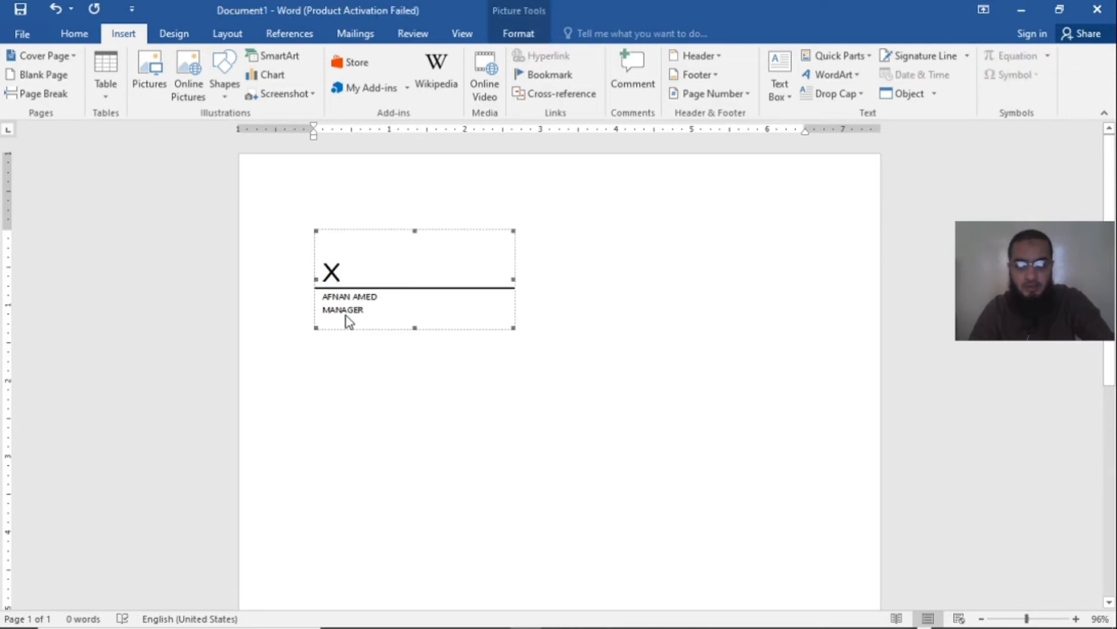
pyautogui.doubleClick(337, 275)
pyautogui.click(589, 366)
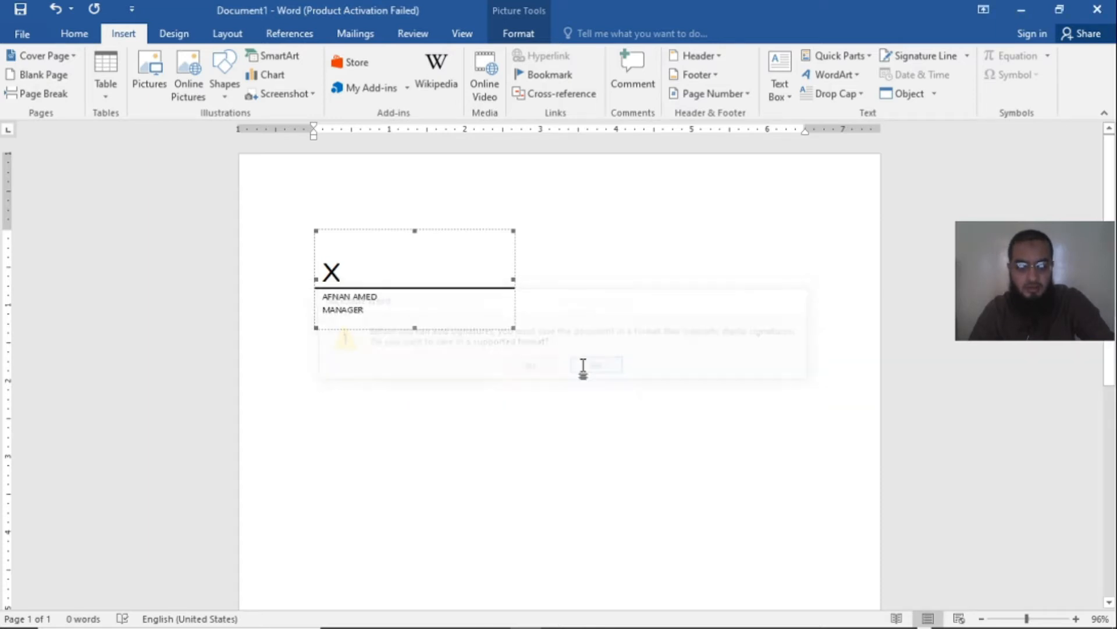
pyautogui.click(554, 339)
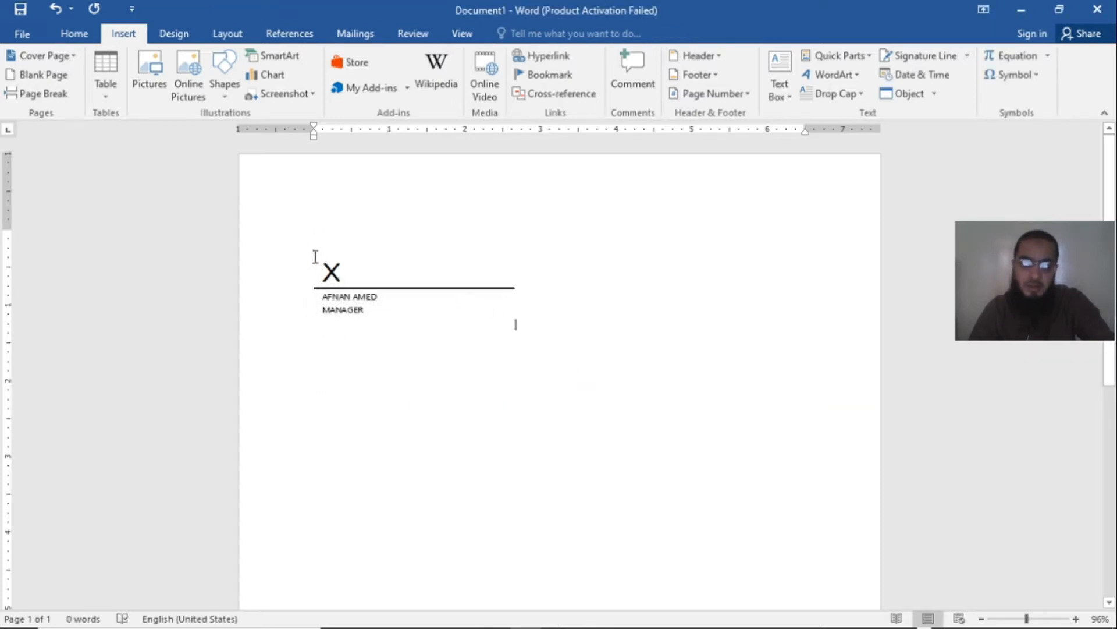
# Step: Insert a second signature line lower on the page with signer "asa", title "asas" and e-mail entry "asas"
pyautogui.scroll(-4, 534, 372)
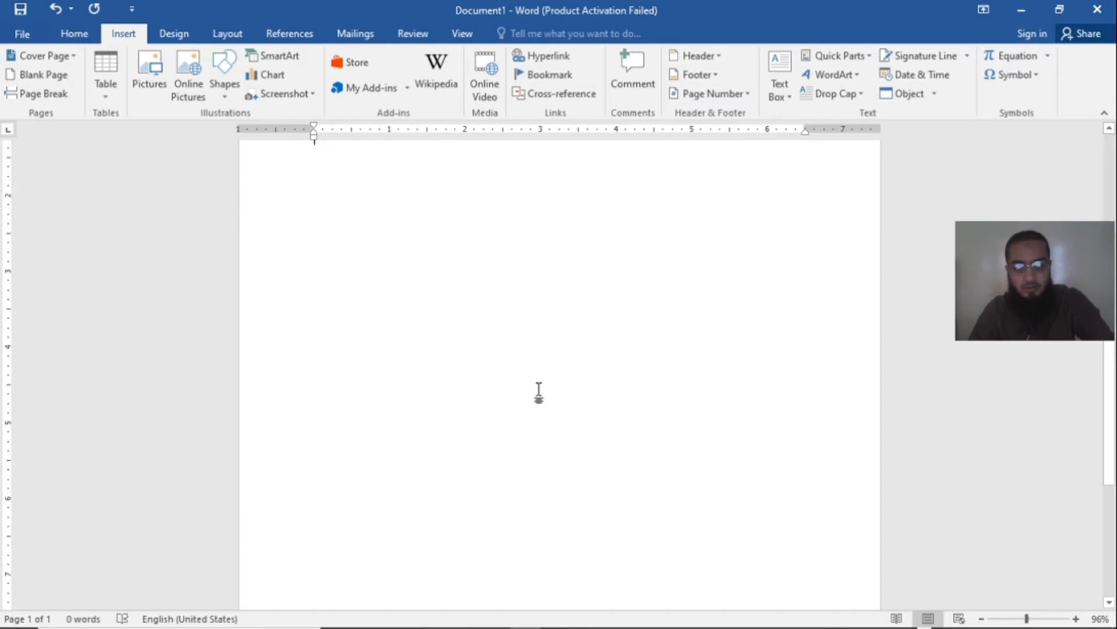
pyautogui.scroll(-3, 540, 433)
pyautogui.tripleClick(368, 528)
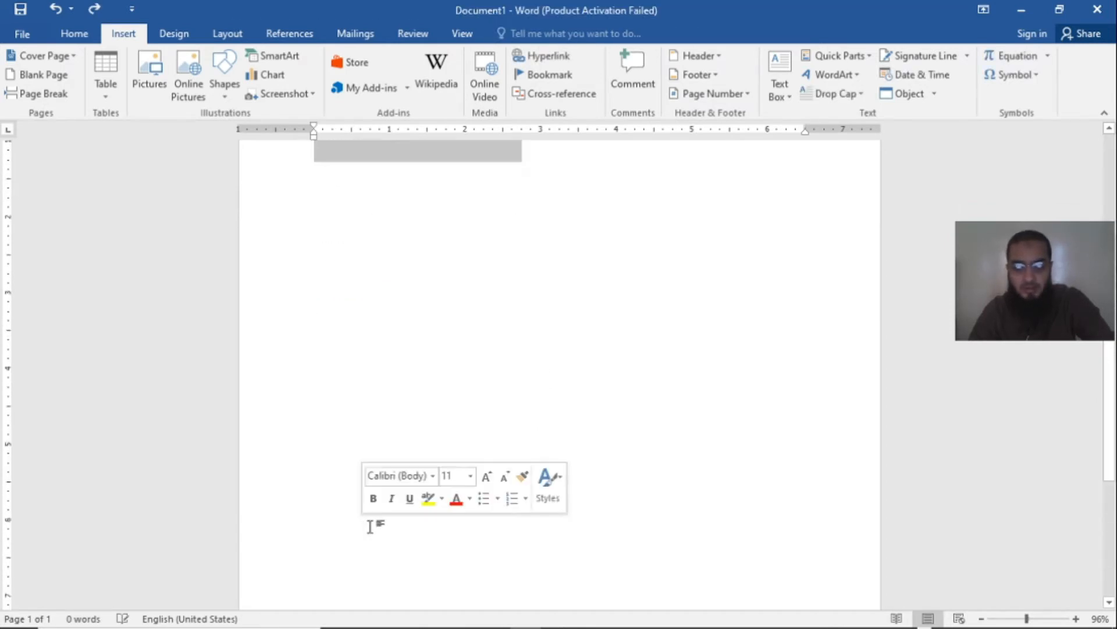
pyautogui.click(376, 532)
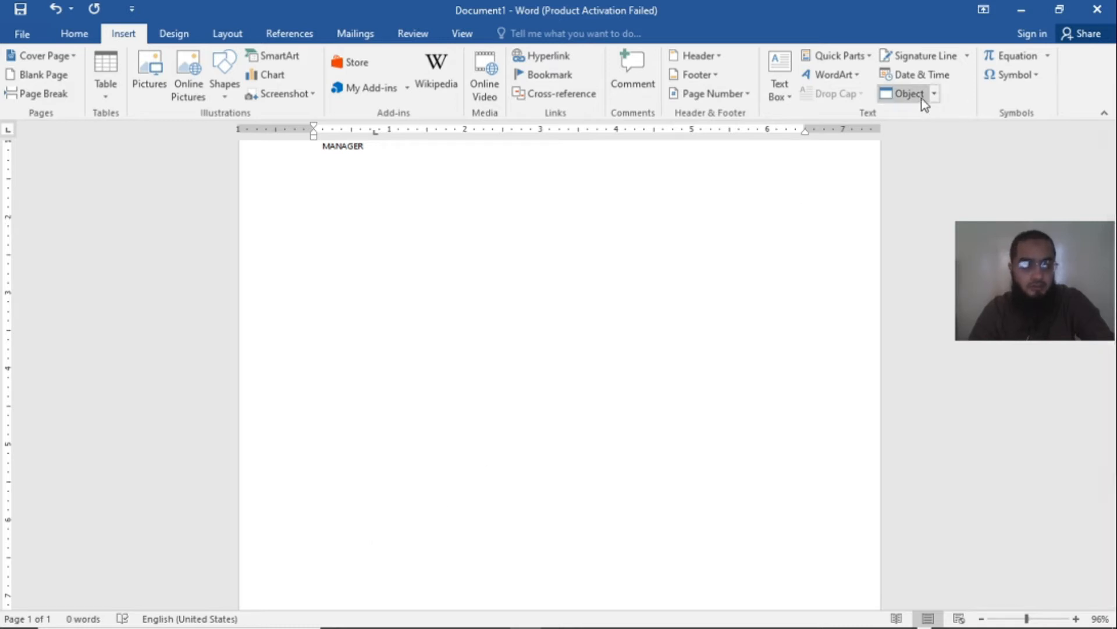
pyautogui.click(944, 55)
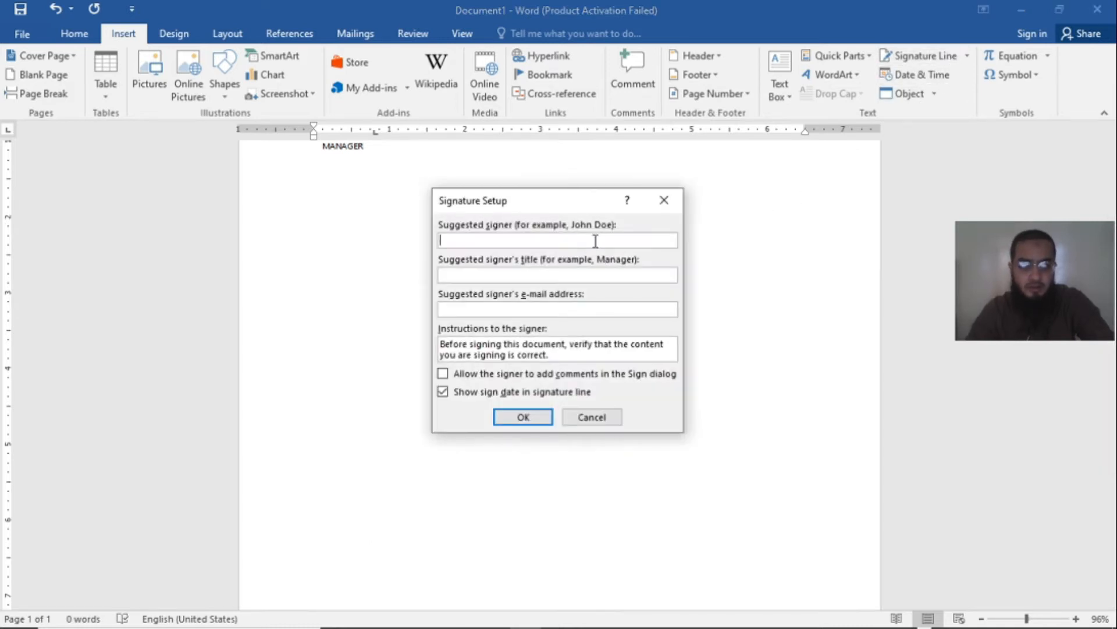
pyautogui.write('asa')
pyautogui.click(535, 274)
pyautogui.write('asas')
pyautogui.click(525, 308)
pyautogui.write('asas')
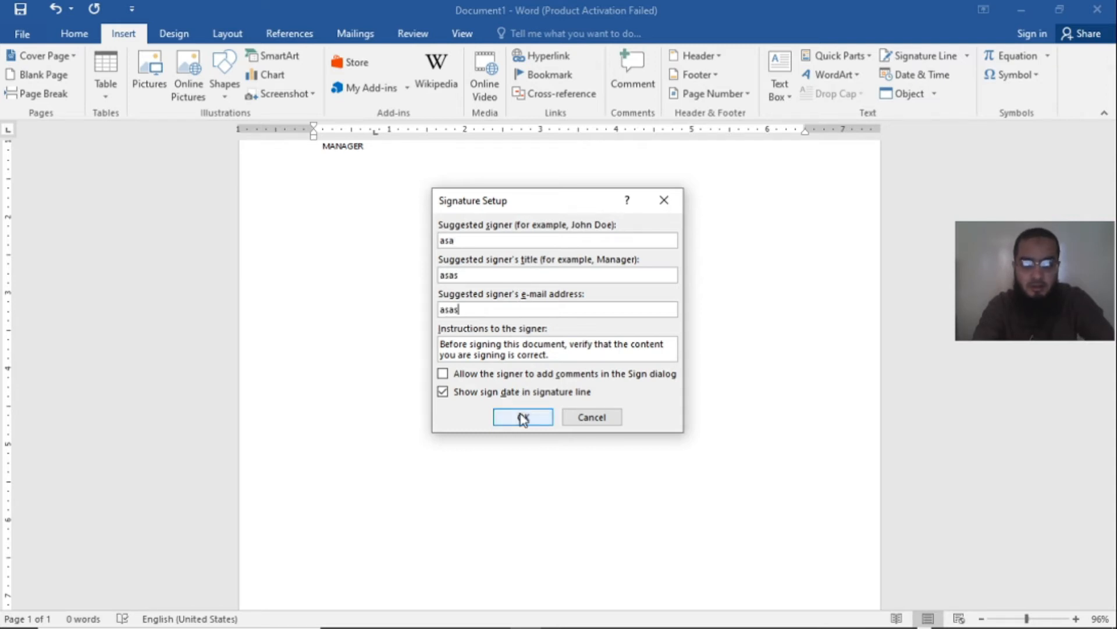
pyautogui.click(523, 416)
pyautogui.scroll(-4, 489, 419)
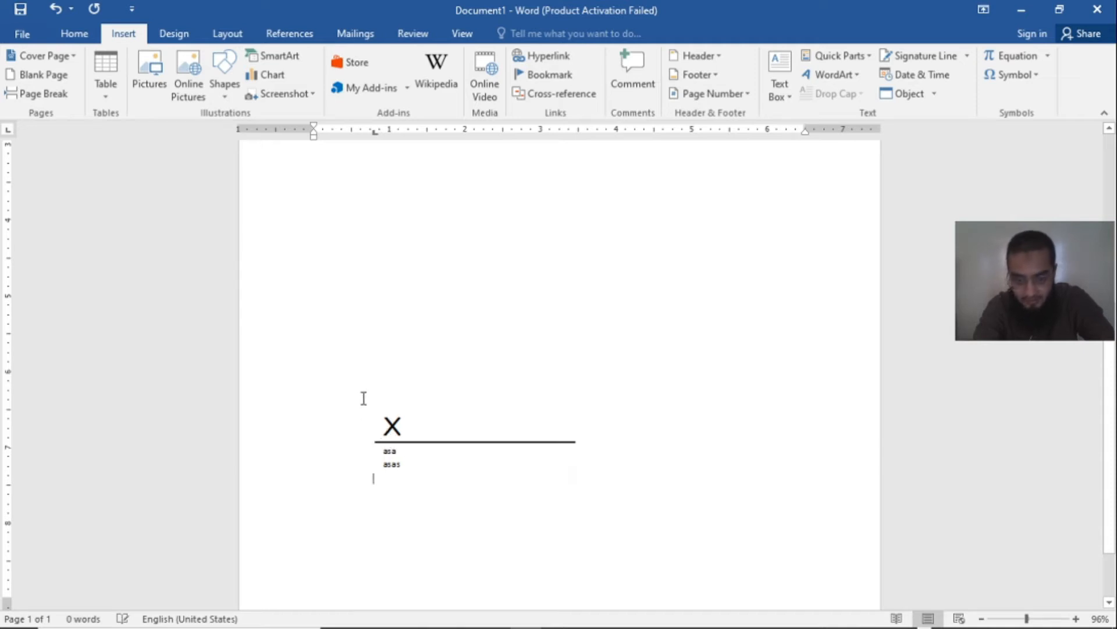
# Step: Undo and restore the second signature line, and compare the placement of both signature lines on the page
pyautogui.hotkey('ctrl', 'z')
pyautogui.scroll(4, 464, 436)
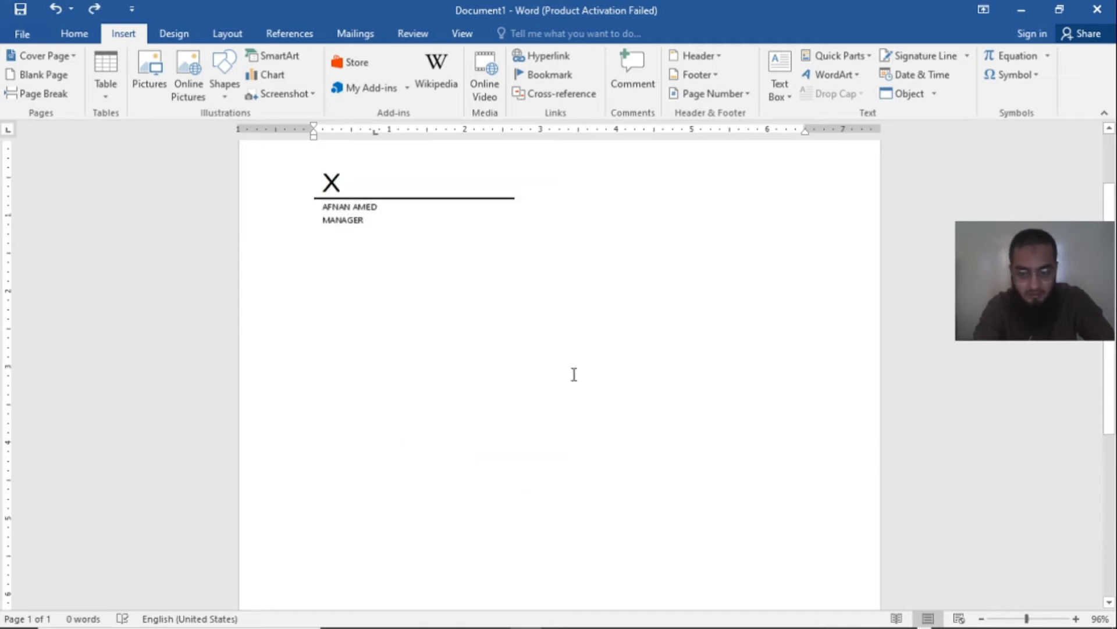
pyautogui.hotkey('ctrl', 'y')
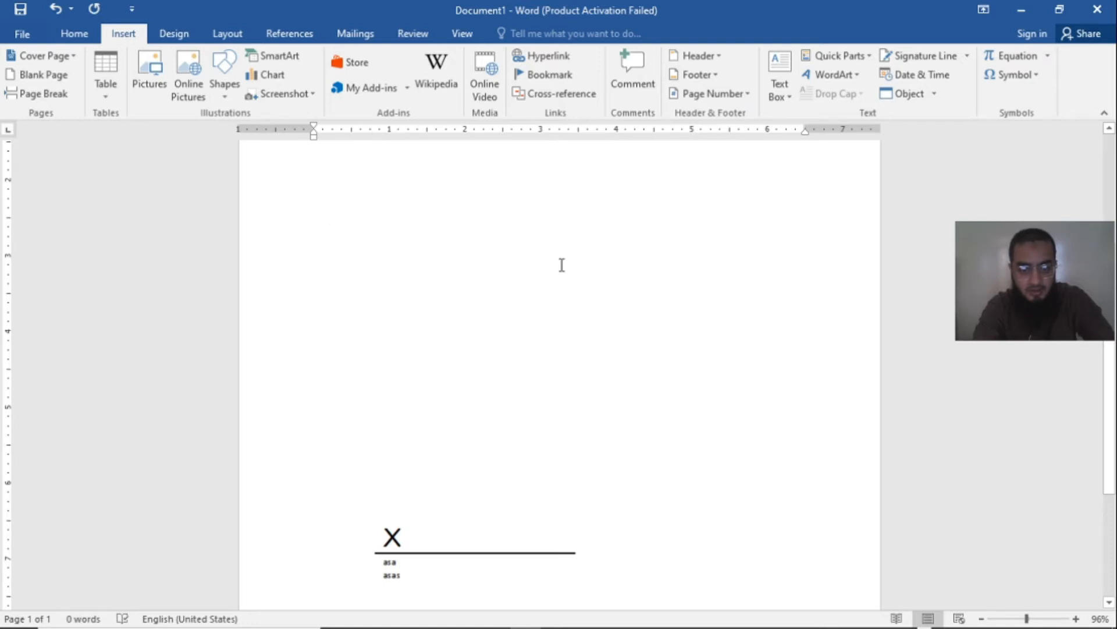
pyautogui.hotkey('ctrl', 'z')
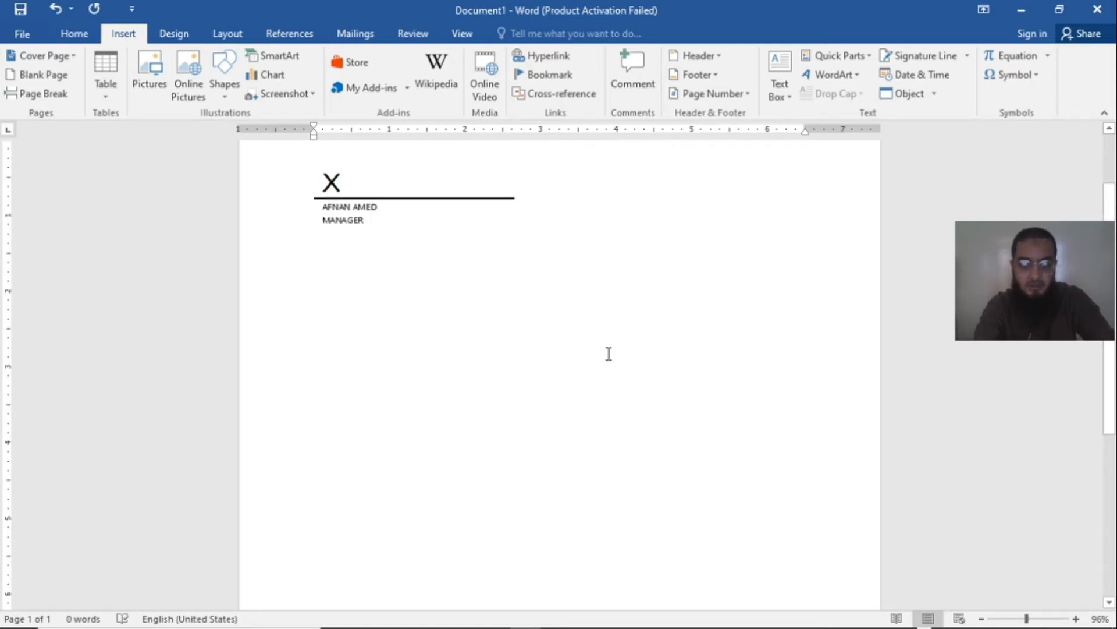
pyautogui.scroll(-1, 609, 354)
pyautogui.scroll(2, 606, 355)
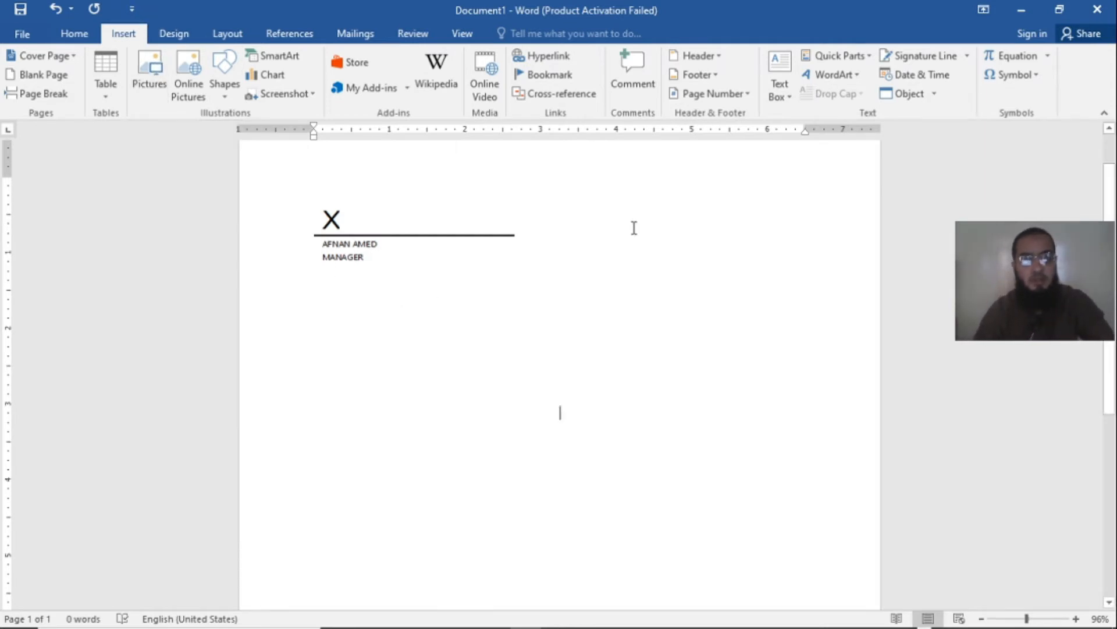
pyautogui.scroll(-3, 693, 225)
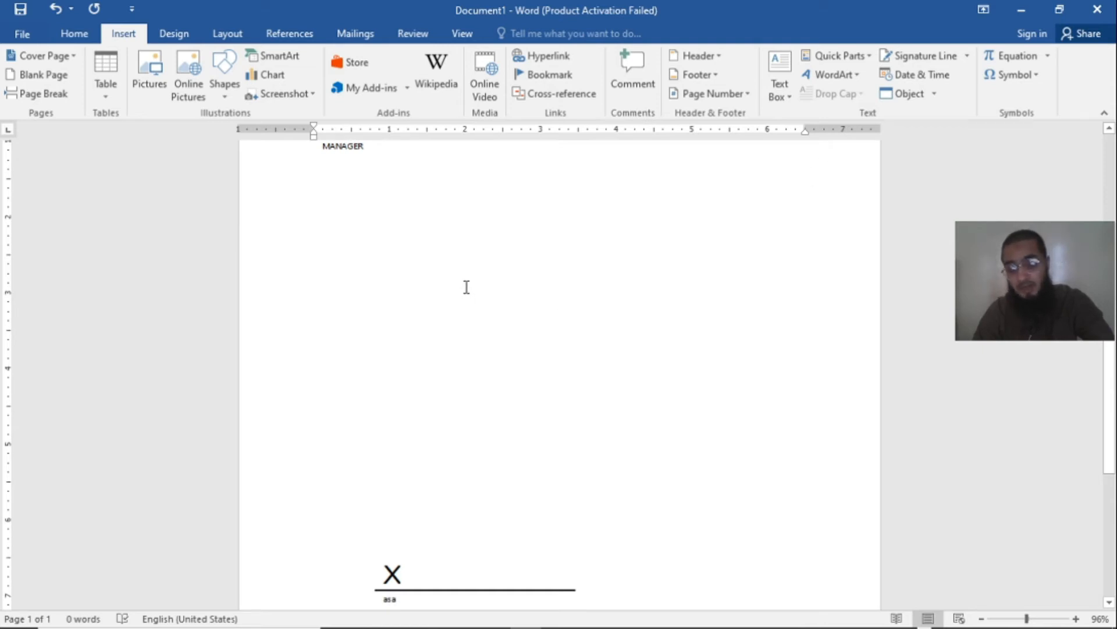
pyautogui.scroll(3, 525, 287)
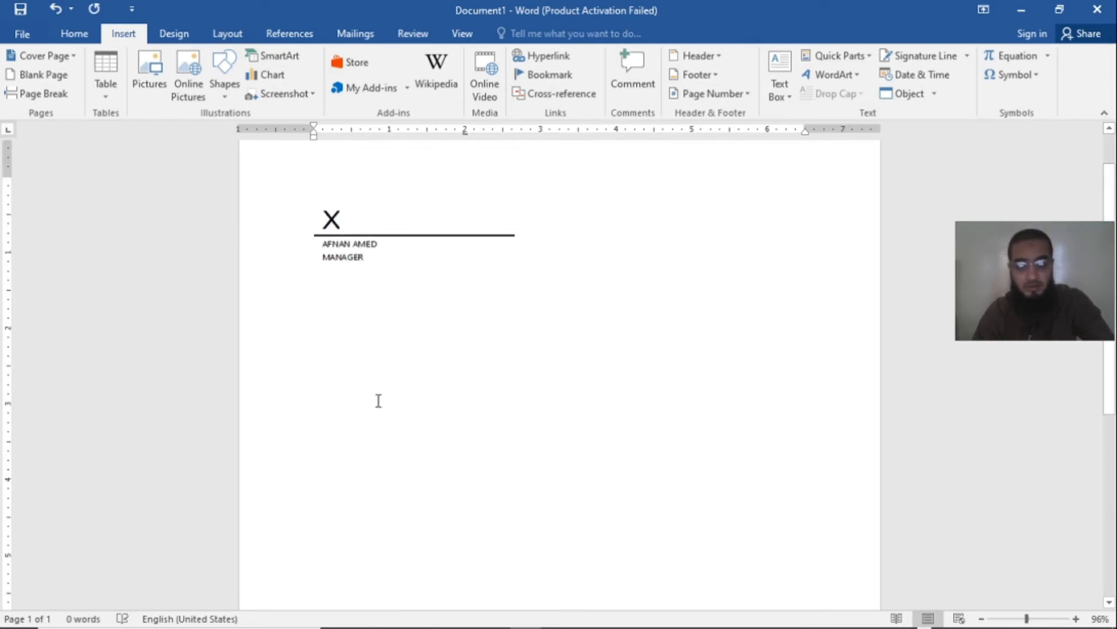
# Step: Insert the current date in the 4/25/2020 format, English (United States), Gregorian calendar, on an empty line below the first signature line
pyautogui.doubleClick(357, 450)
pyautogui.doubleClick(362, 447)
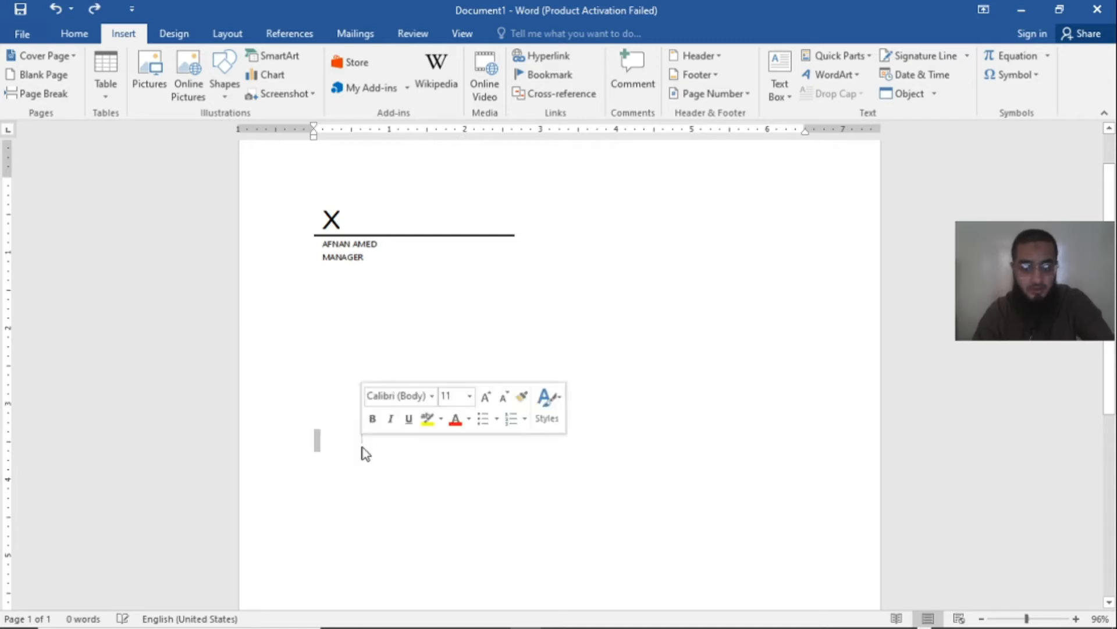
pyautogui.doubleClick(663, 316)
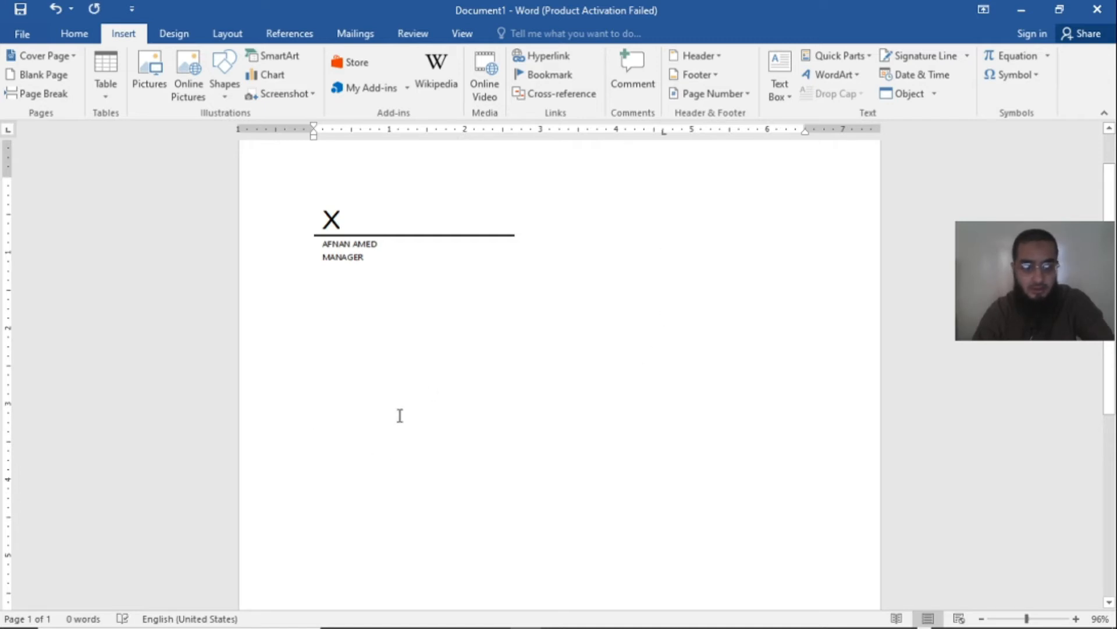
pyautogui.doubleClick(547, 459)
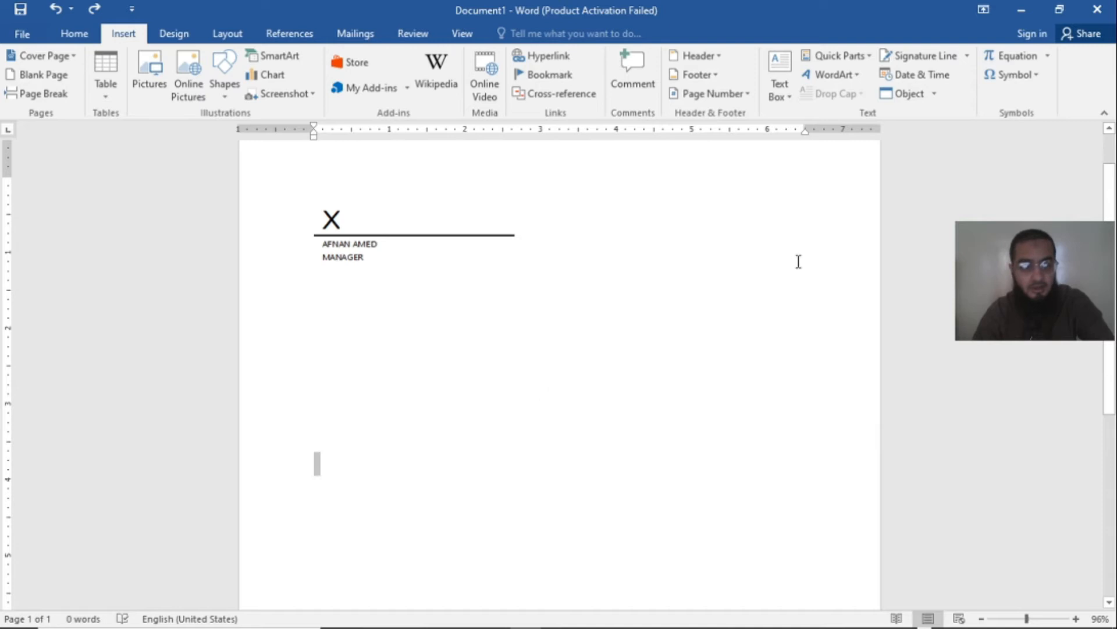
pyautogui.click(927, 76)
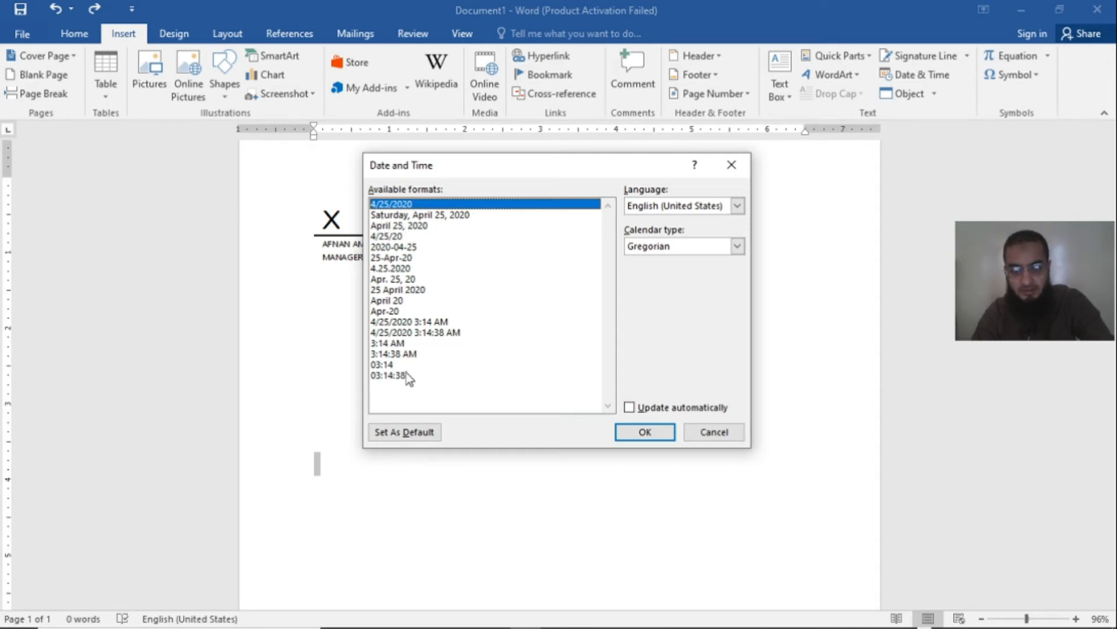
pyautogui.click(390, 217)
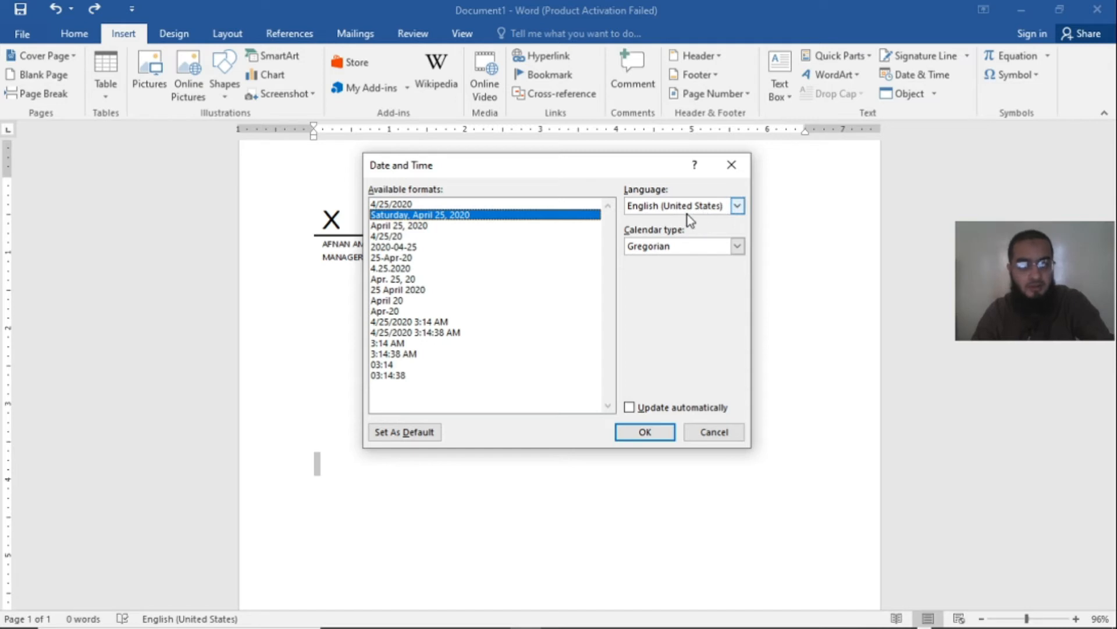
pyautogui.click(737, 210)
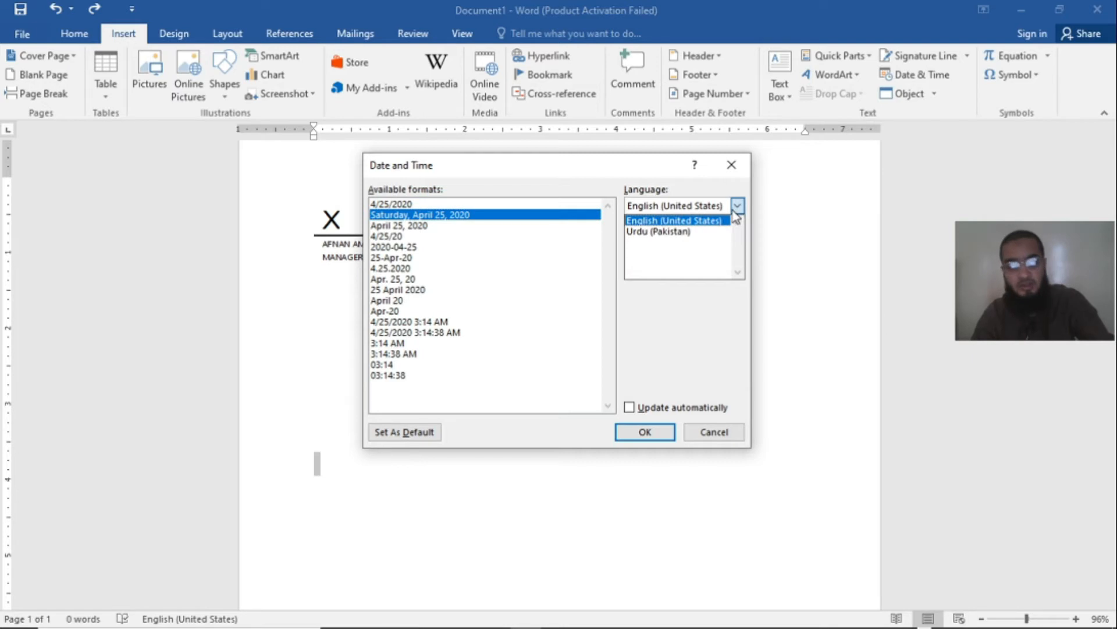
pyautogui.click(671, 224)
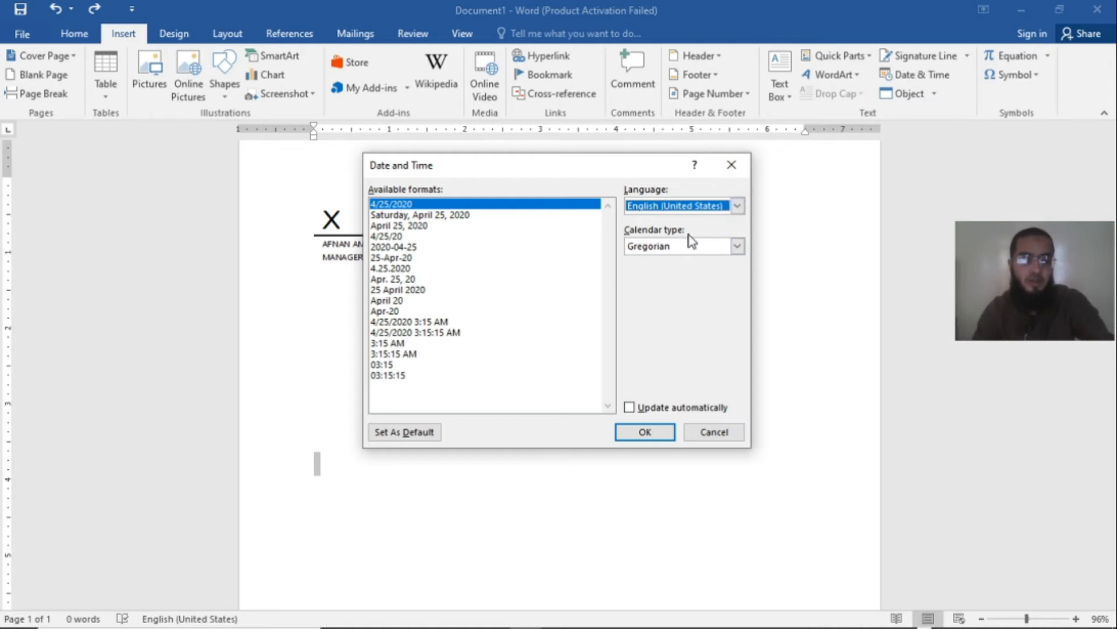
pyautogui.click(737, 247)
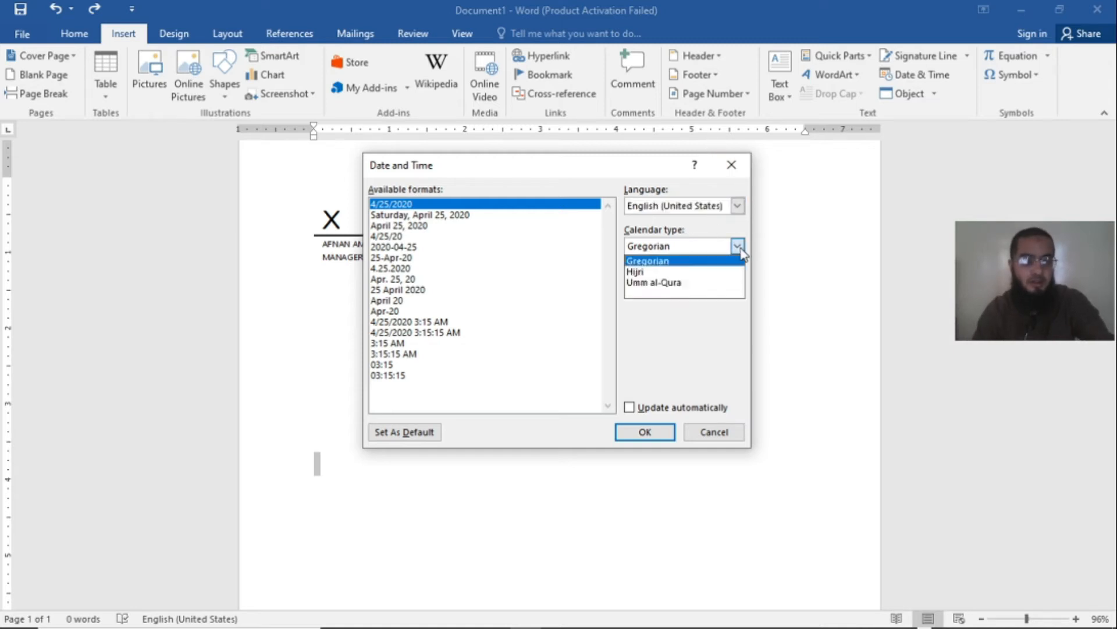
pyautogui.click(677, 266)
pyautogui.click(645, 432)
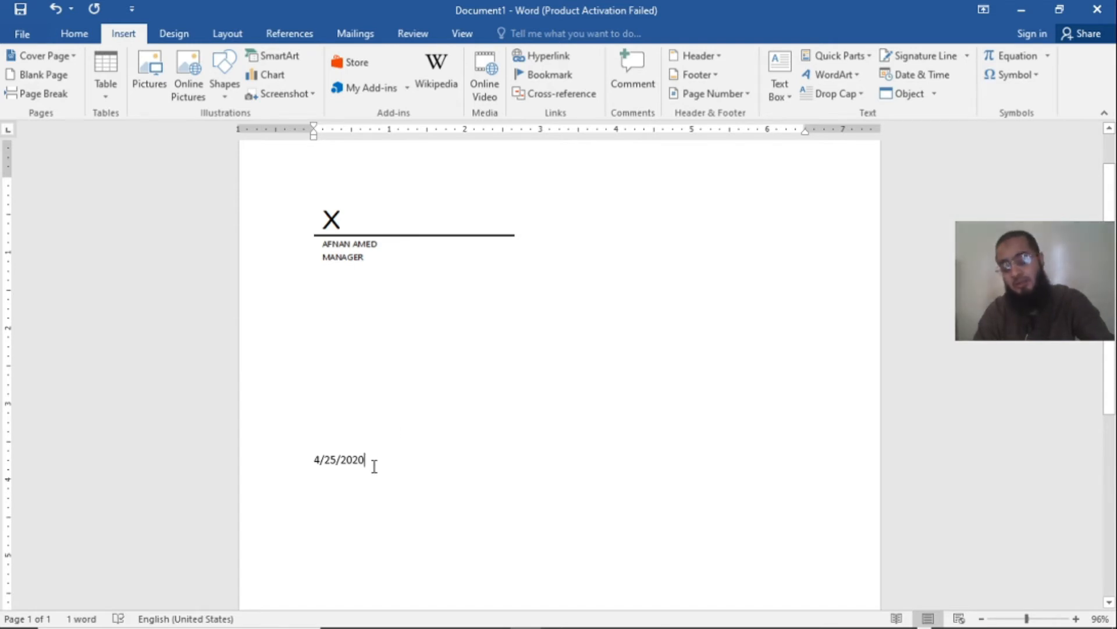
# Step: Insert a second date in the 4/25/2020 format directly after the existing date, with automatic updating turned on
pyautogui.moveTo(375, 462); pyautogui.dragTo(316, 459)
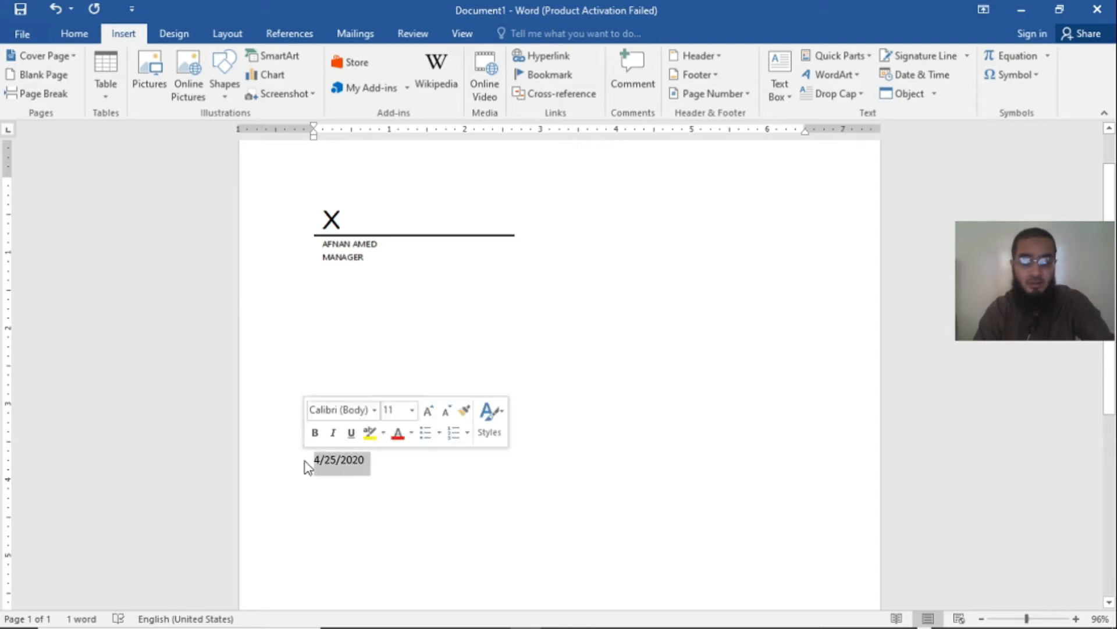
pyautogui.click(361, 512)
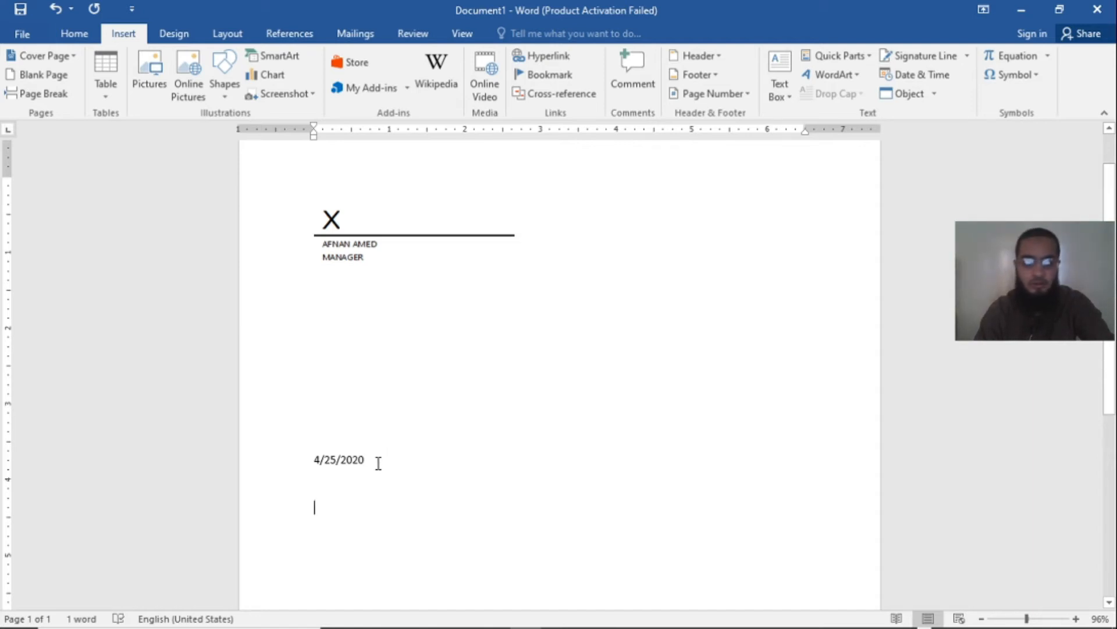
pyautogui.moveTo(368, 461); pyautogui.dragTo(306, 458)
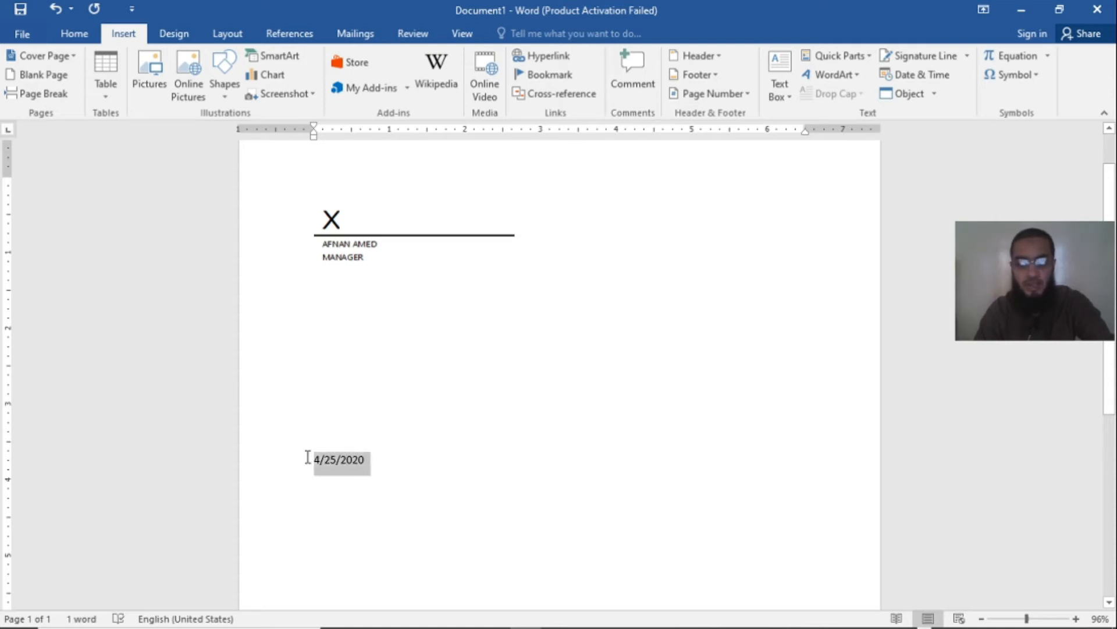
pyautogui.click(382, 458)
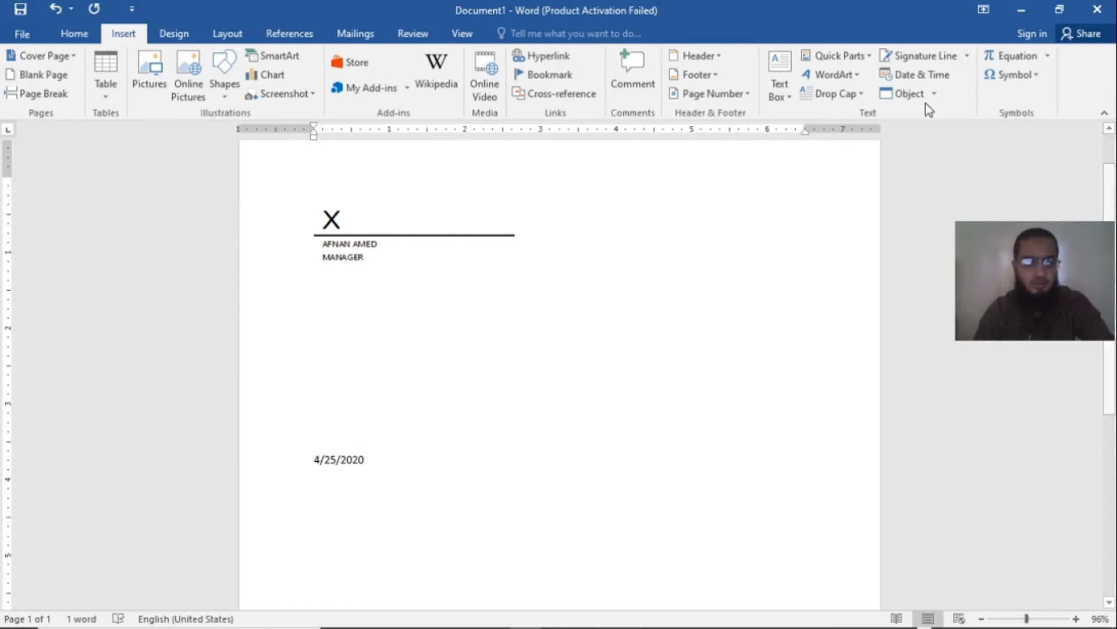
pyautogui.click(929, 74)
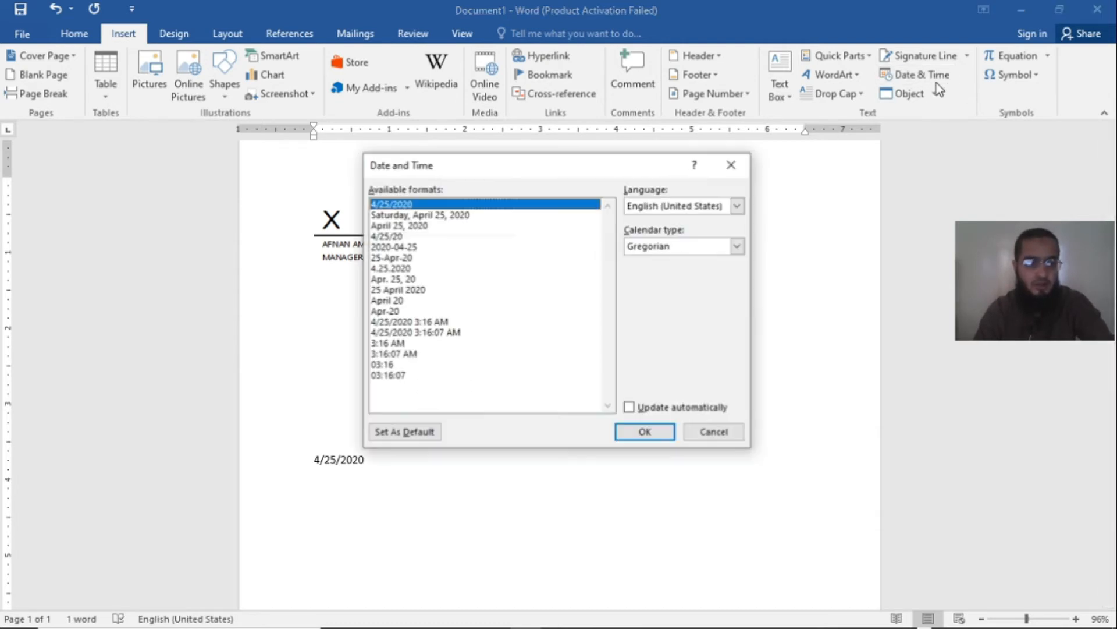
pyautogui.click(629, 408)
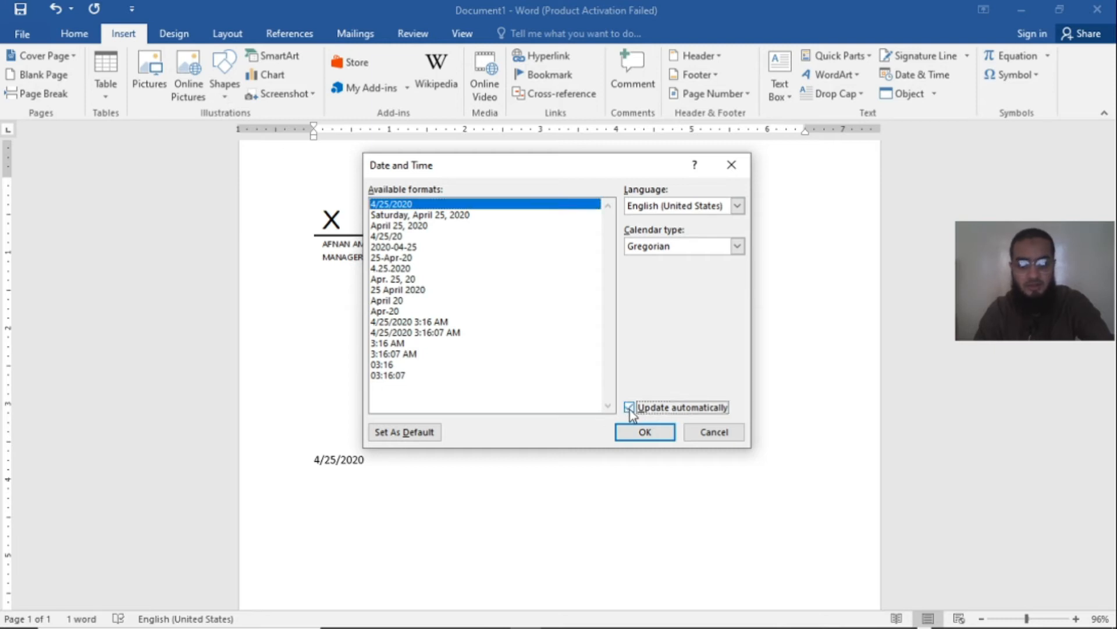
pyautogui.click(645, 431)
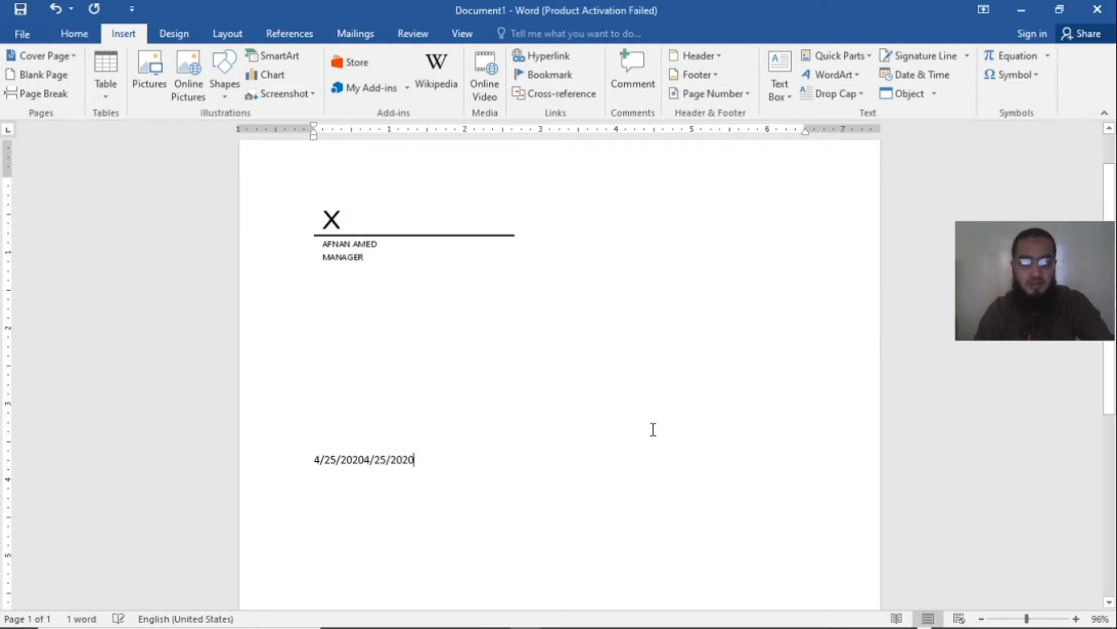
# Step: Replace both dates with a single automatically updating date in the "Saturday, April 25, 2020" format
pyautogui.moveTo(364, 461); pyautogui.dragTo(289, 458)
pyautogui.press('Delete')
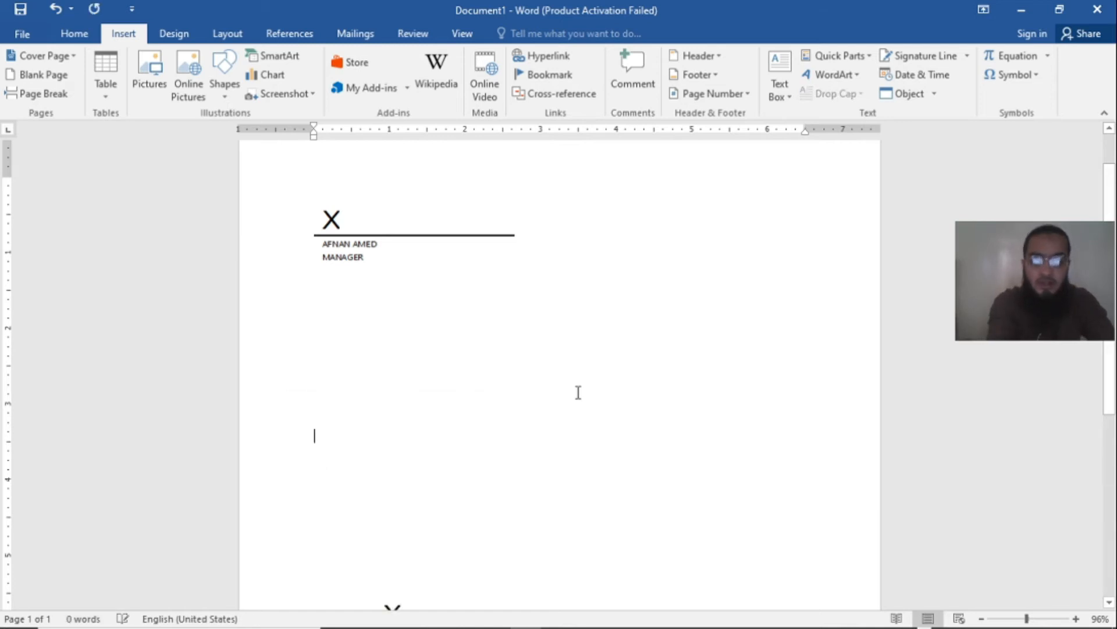
pyautogui.click(908, 75)
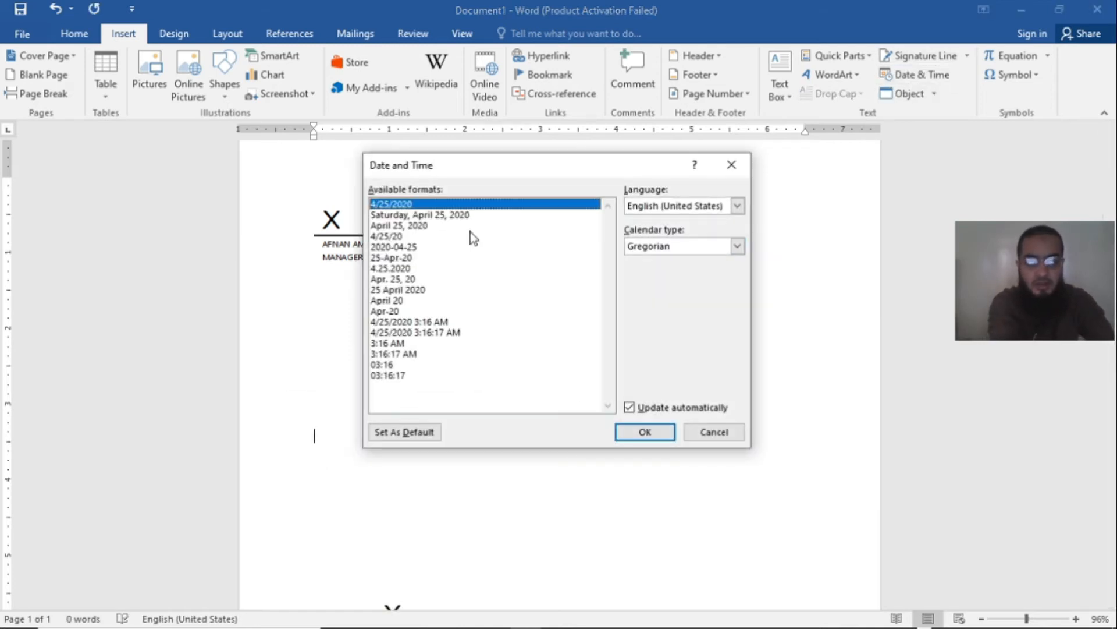
pyautogui.doubleClick(463, 215)
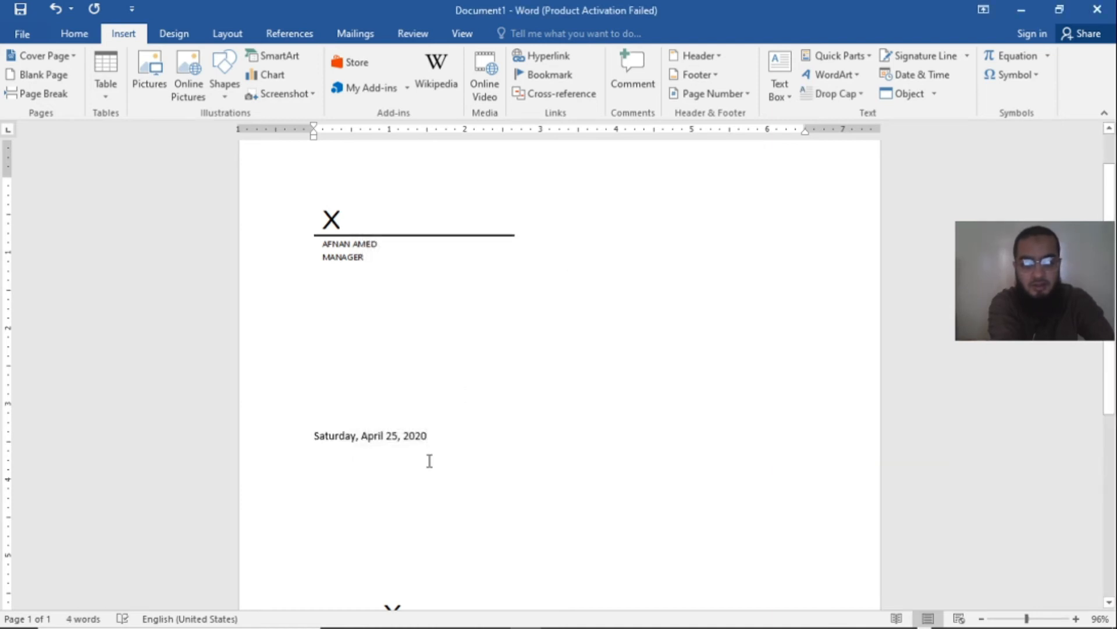
pyautogui.click(430, 436)
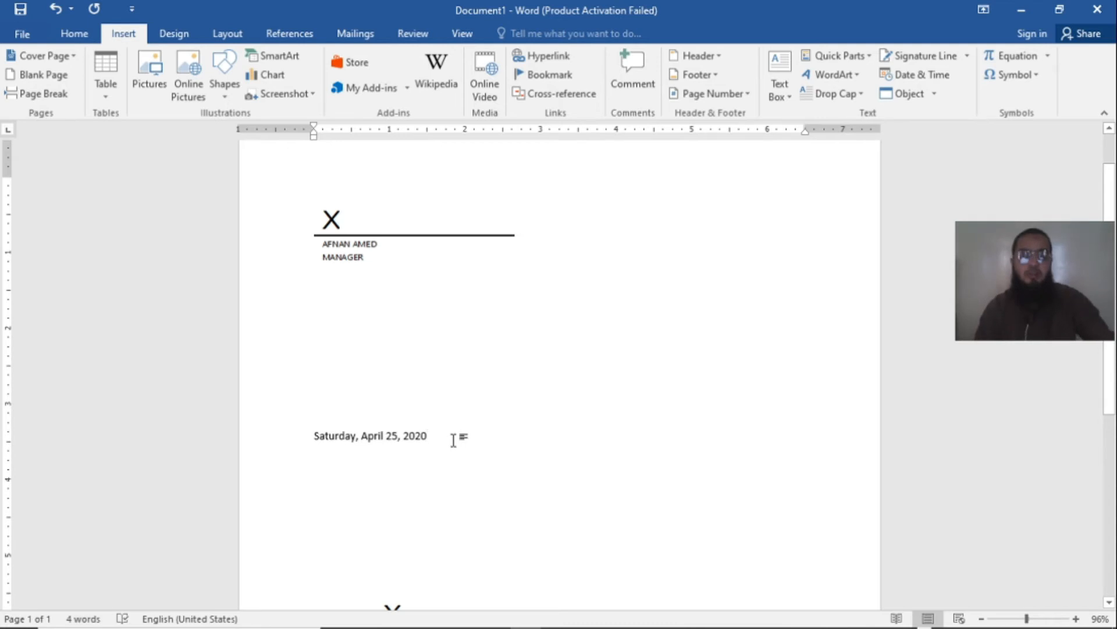
pyautogui.click(908, 93)
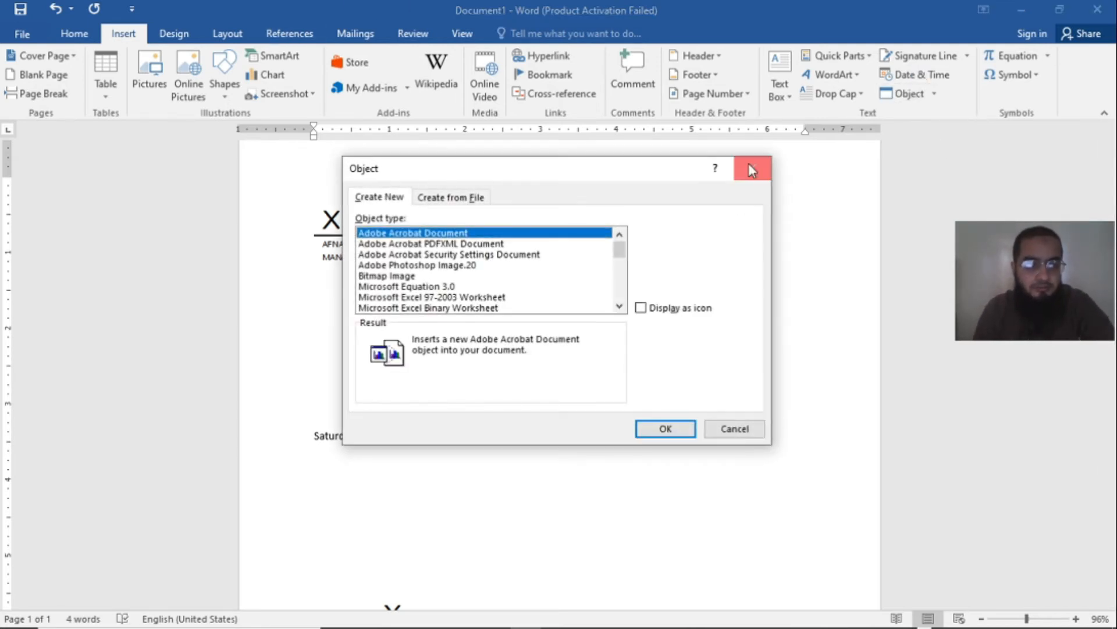
pyautogui.click(748, 165)
pyautogui.click(936, 76)
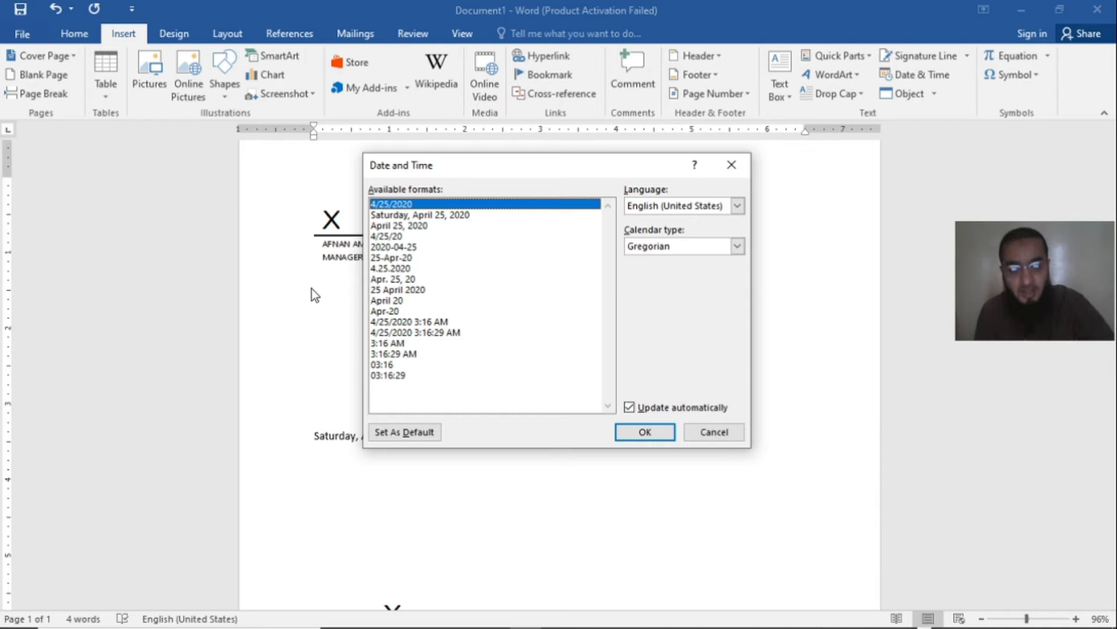
pyautogui.click(631, 408)
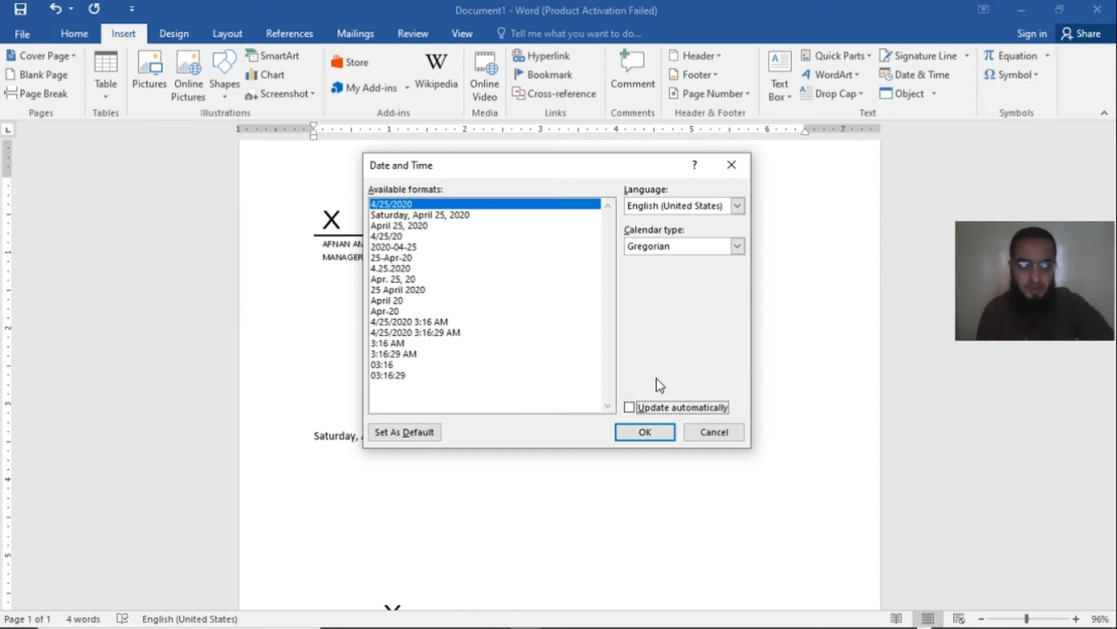
pyautogui.click(707, 432)
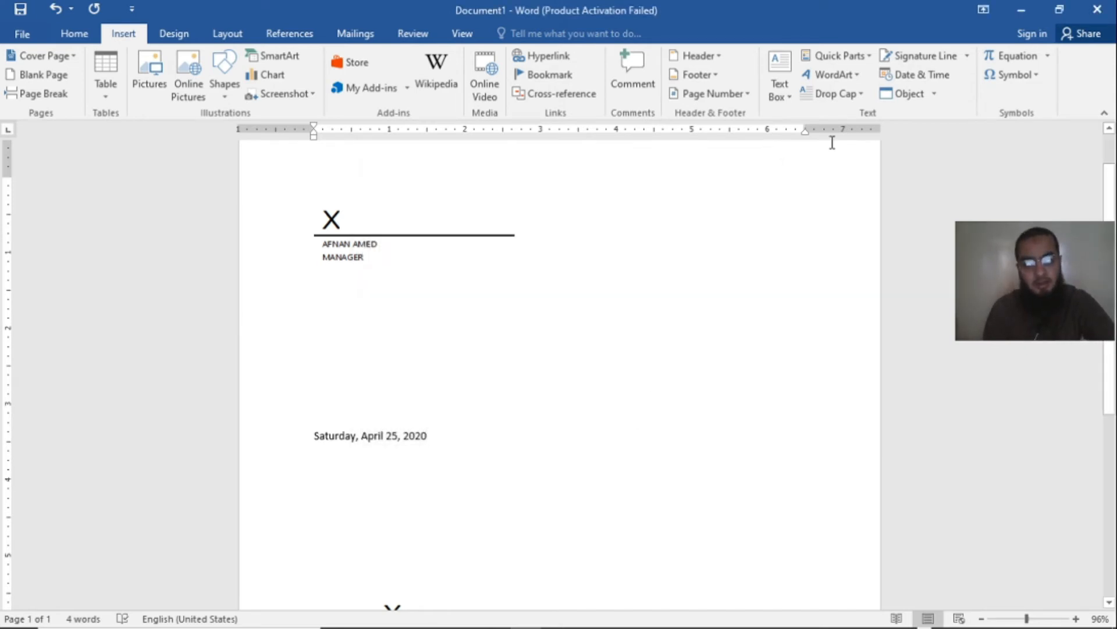
# Step: Insert the text of the Word file "teaching" from the Documents folder directly after the date
pyautogui.click(935, 95)
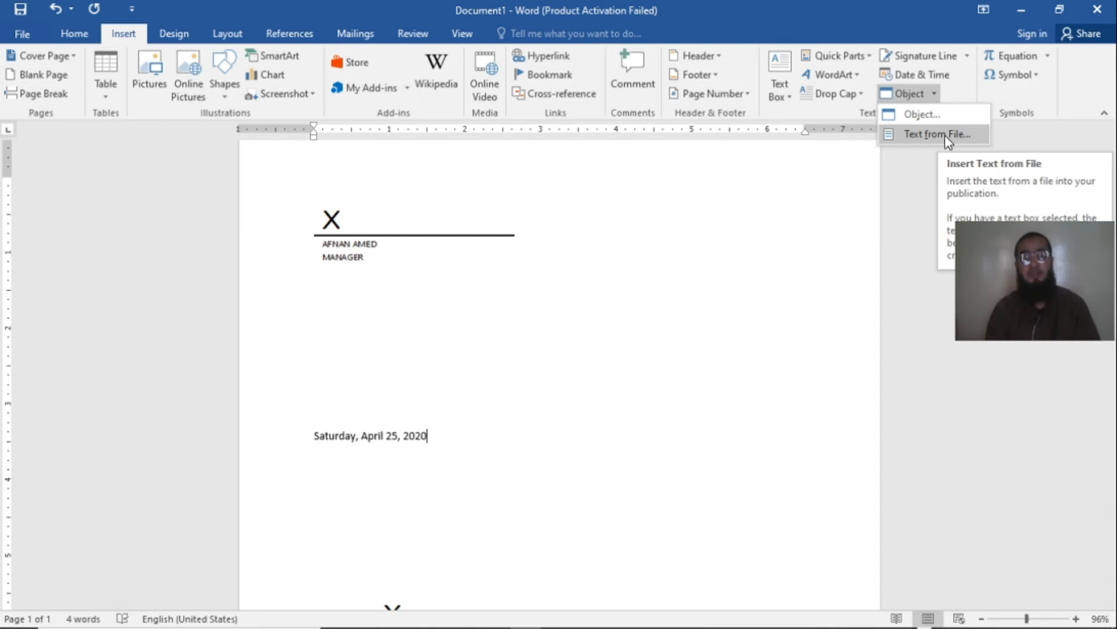
pyautogui.scroll(-6, 701, 382)
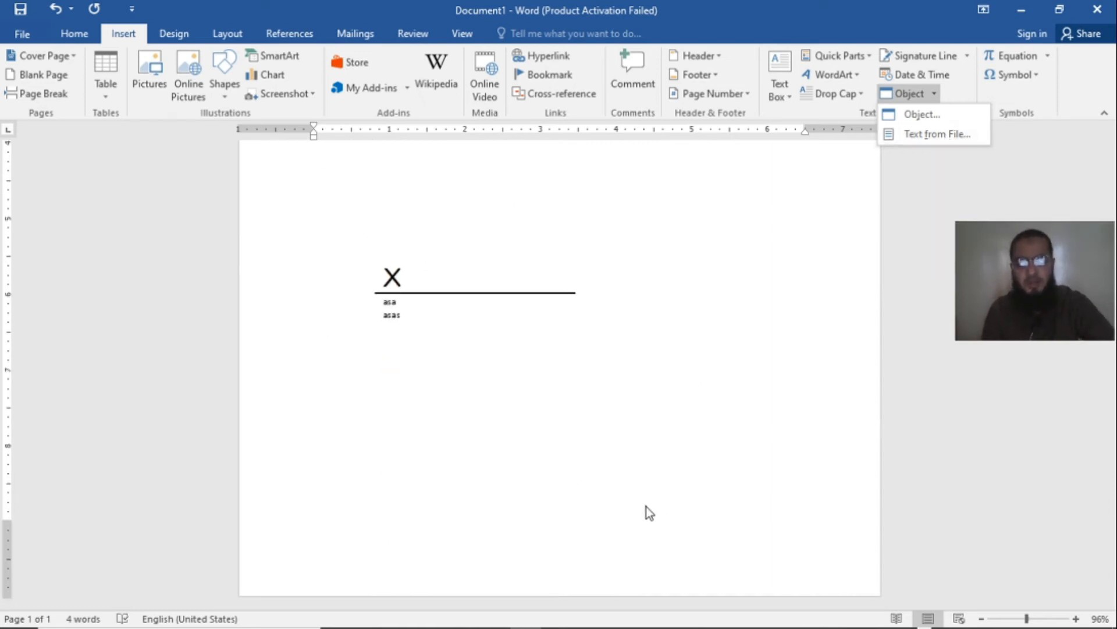
pyautogui.click(915, 115)
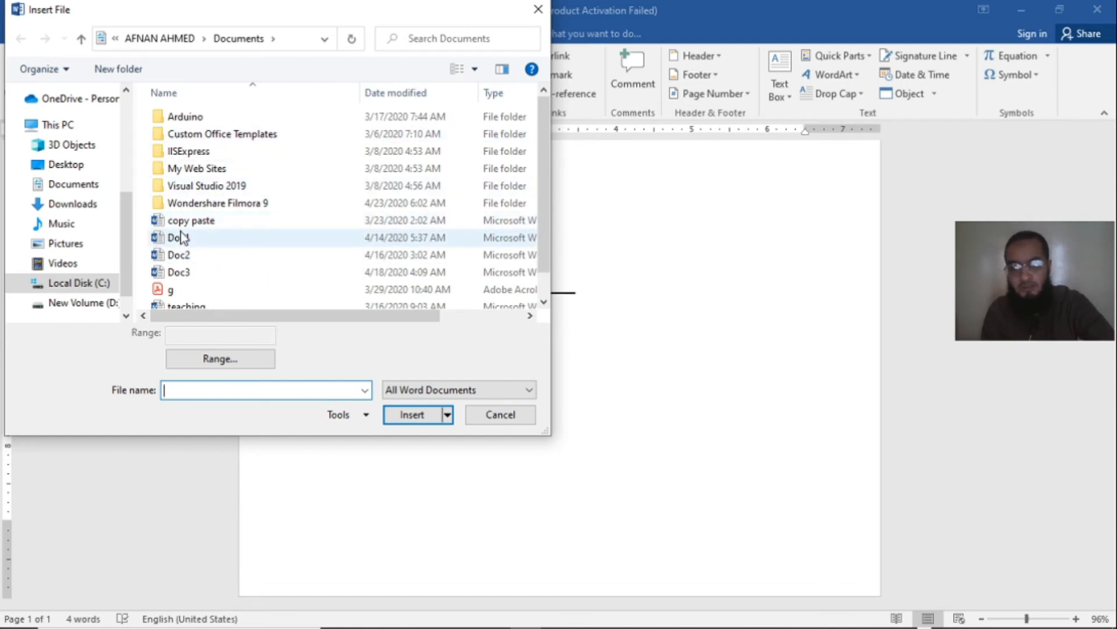
pyautogui.click(214, 226)
pyautogui.click(186, 256)
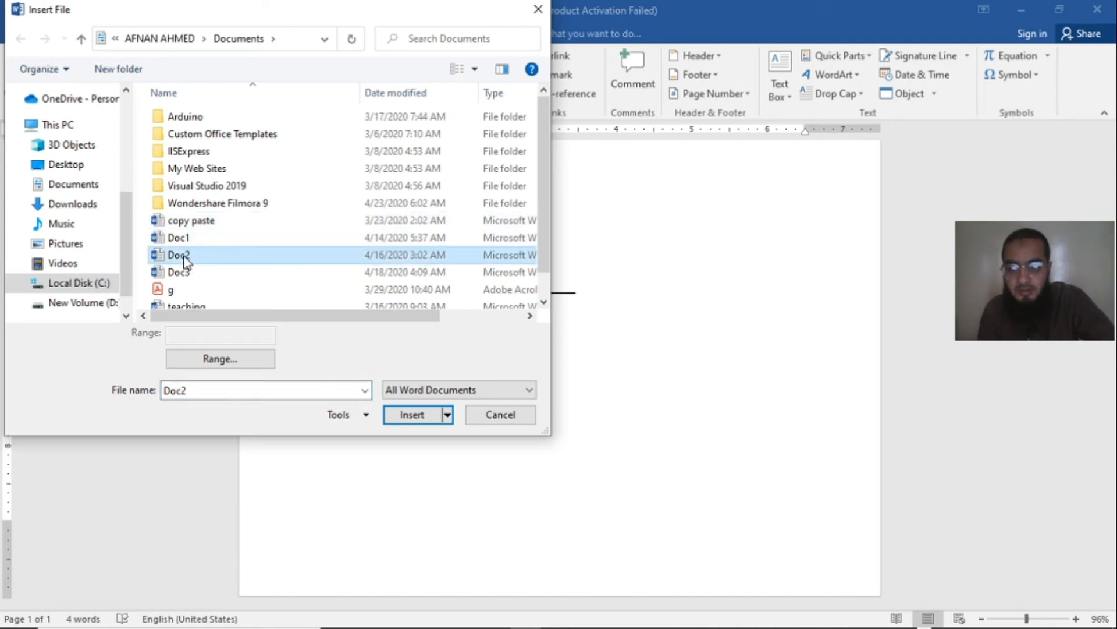
pyautogui.scroll(-1, 232, 306)
pyautogui.click(235, 286)
pyautogui.click(237, 300)
pyautogui.click(237, 288)
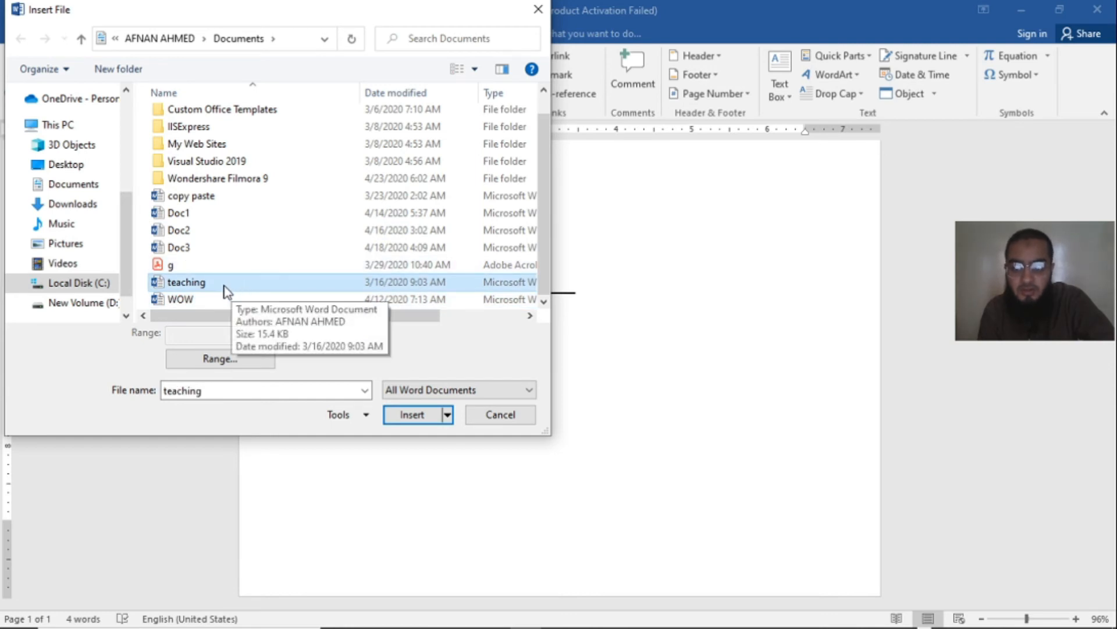
pyautogui.click(217, 285)
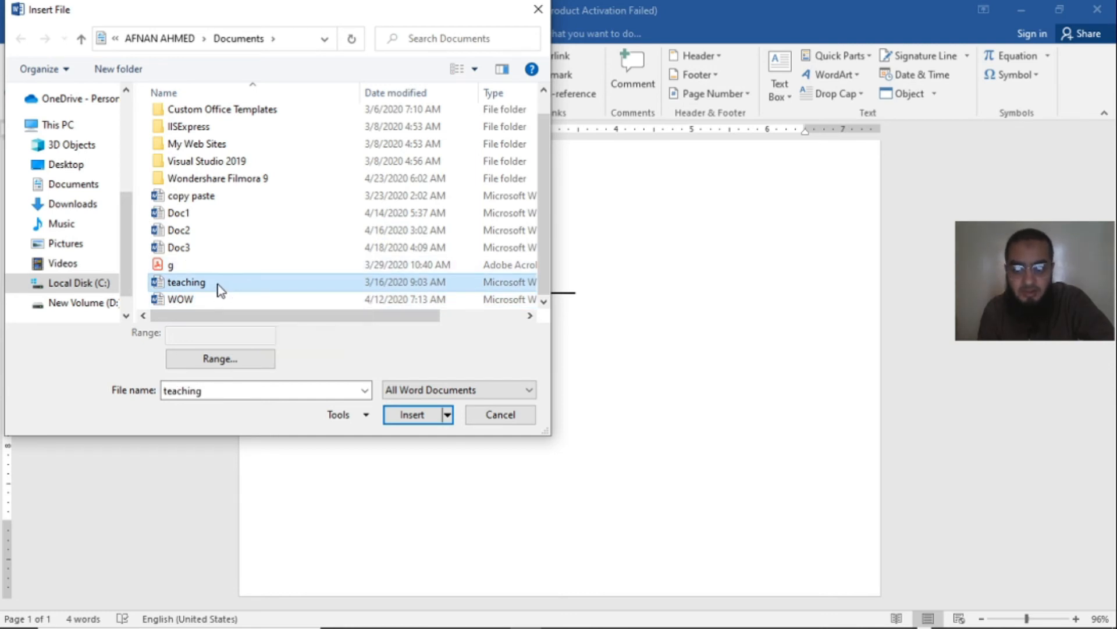
pyautogui.click(395, 420)
pyautogui.click(399, 417)
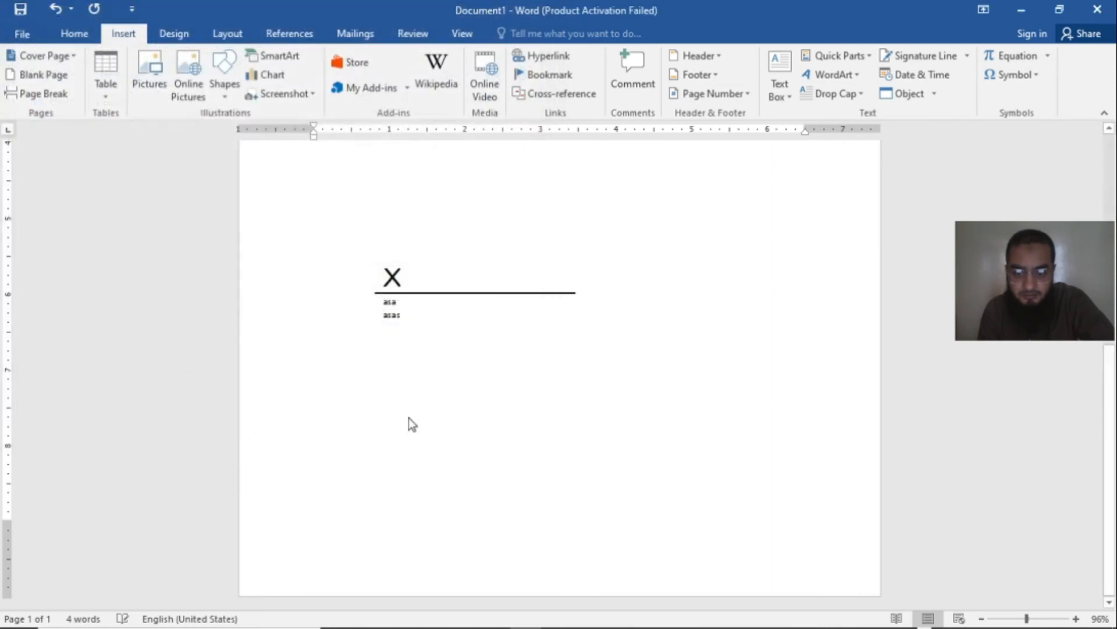
# Step: Examine the inserted file's headings, question lists, highlighted paragraphs and tables across the document
pyautogui.scroll(7, 569, 444)
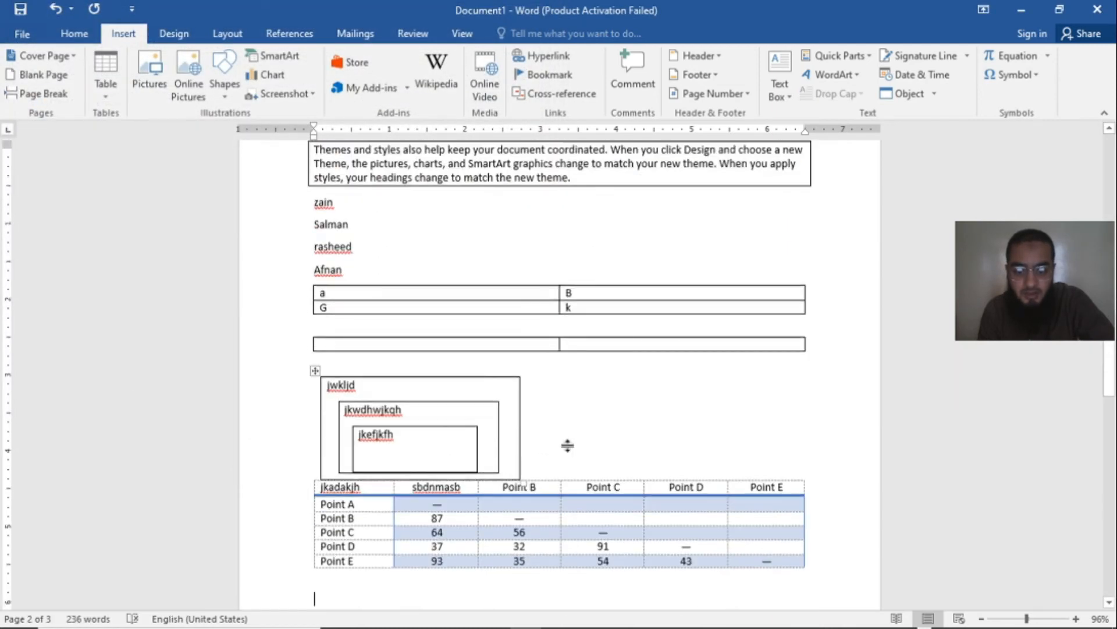
pyautogui.scroll(10, 570, 446)
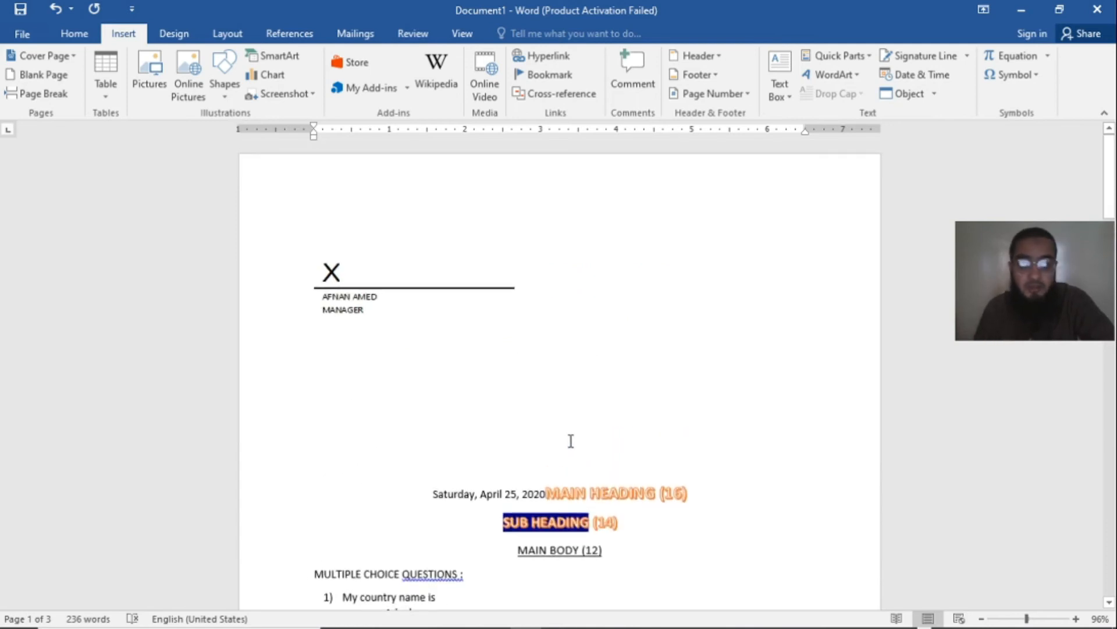
pyautogui.scroll(-15, 568, 448)
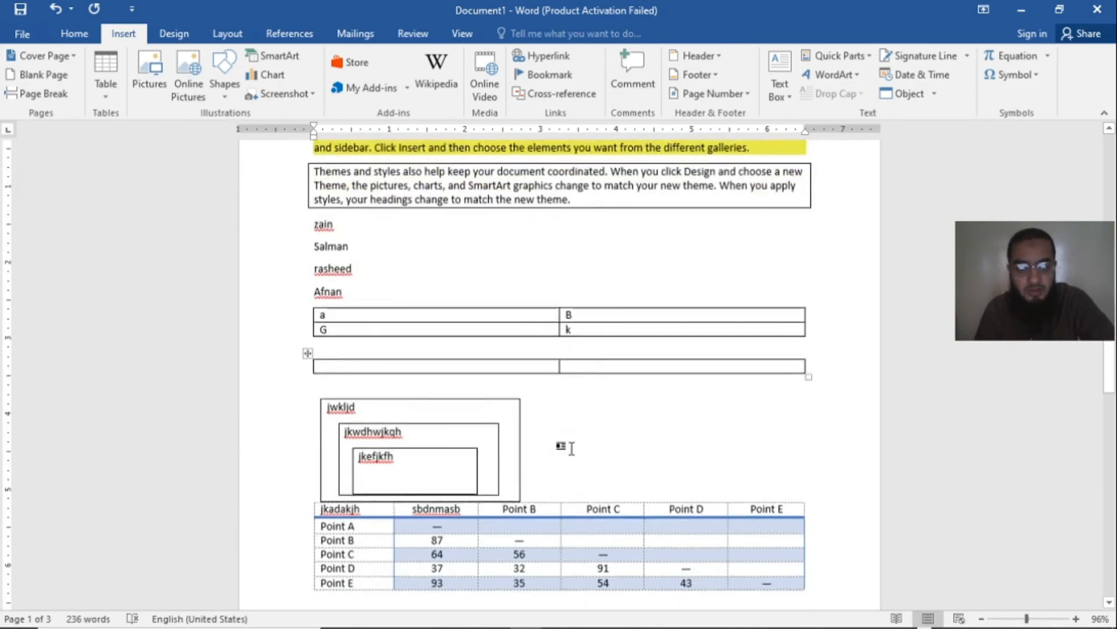
pyautogui.scroll(4, 732, 355)
pyautogui.scroll(3, 750, 274)
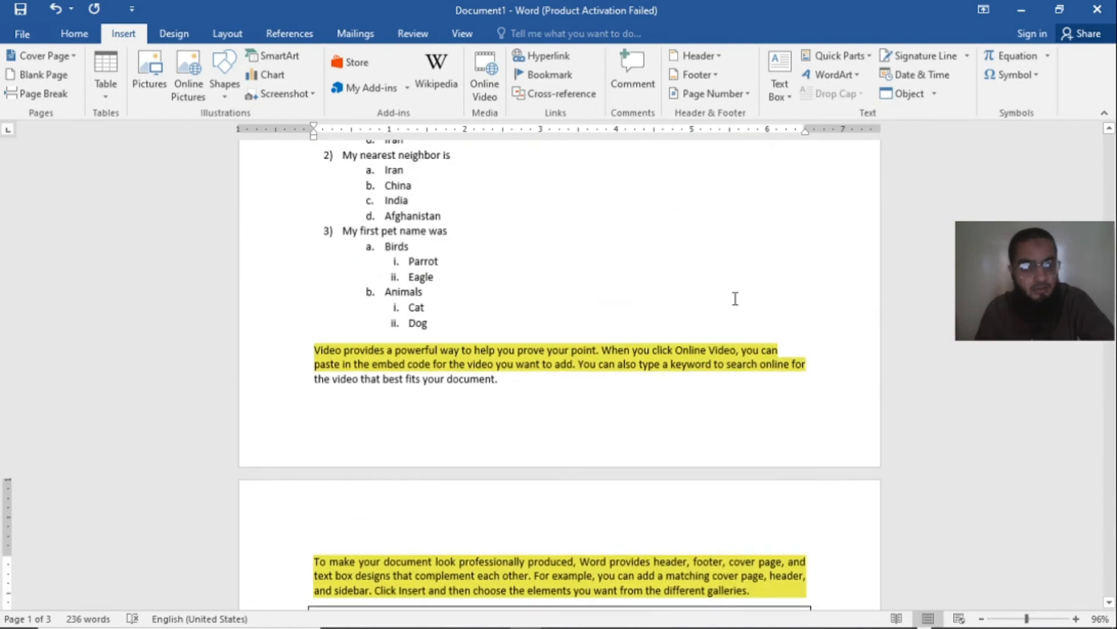
pyautogui.scroll(2, 736, 296)
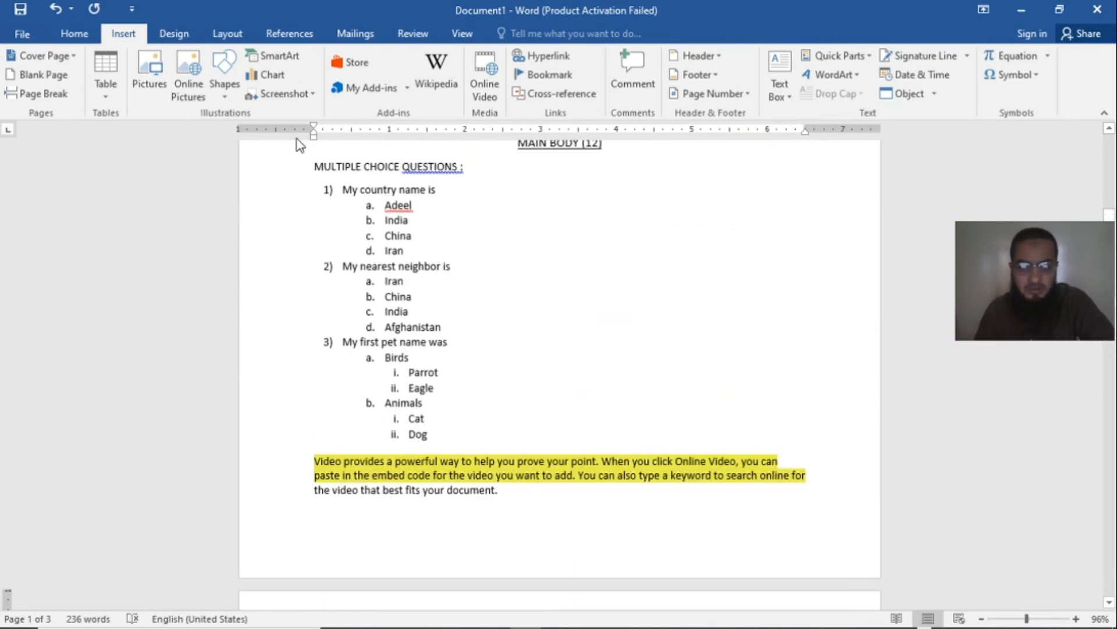
pyautogui.click(907, 94)
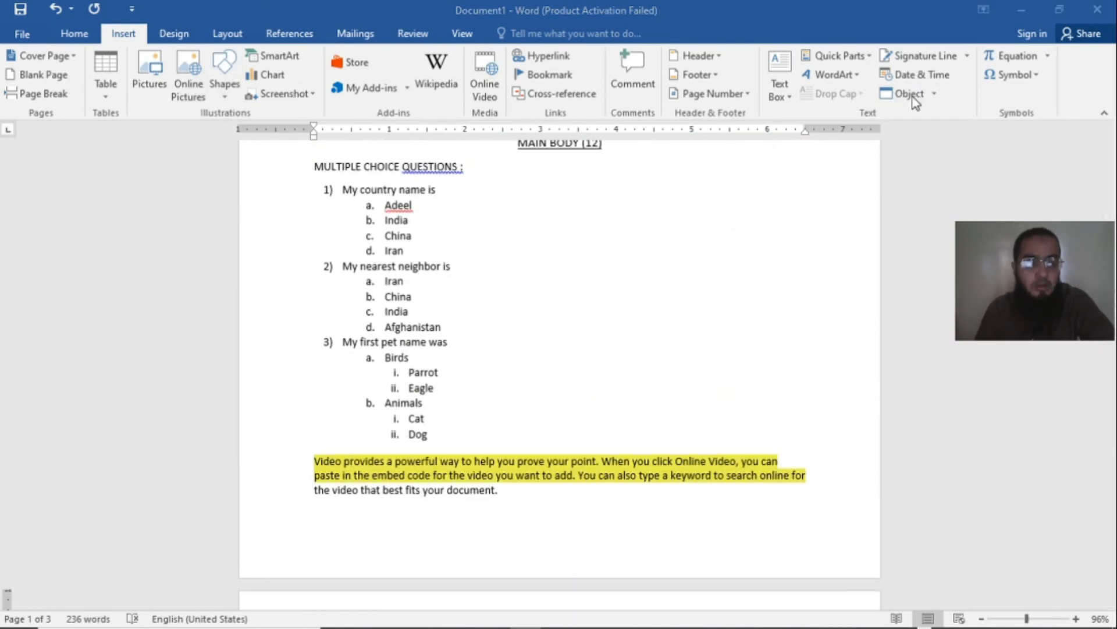
pyautogui.click(751, 431)
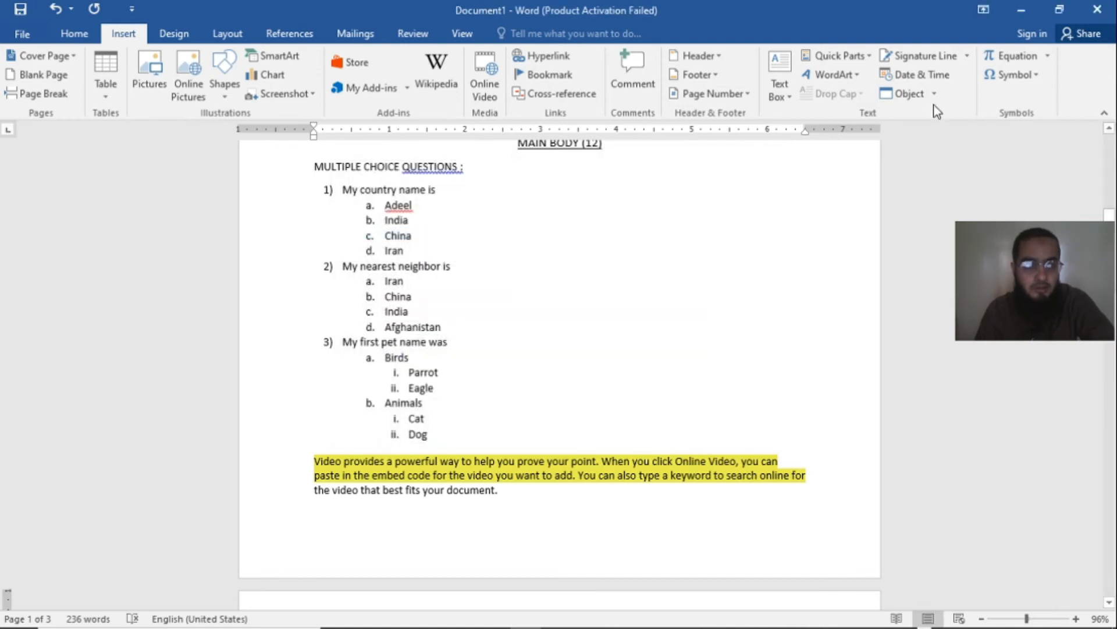
pyautogui.click(934, 94)
pyautogui.click(914, 114)
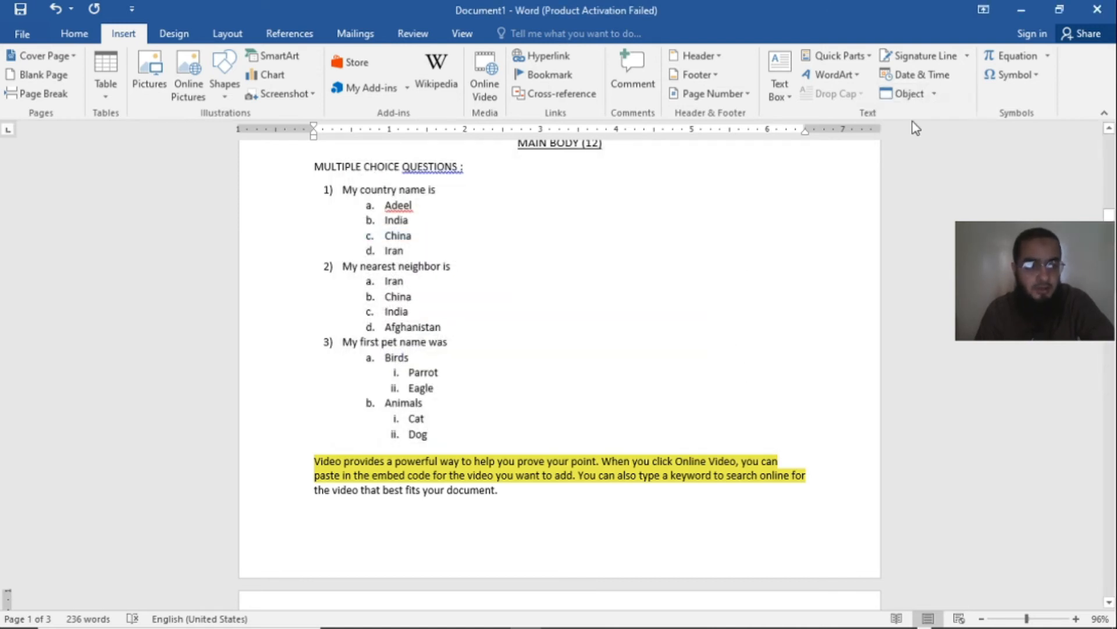
pyautogui.click(905, 94)
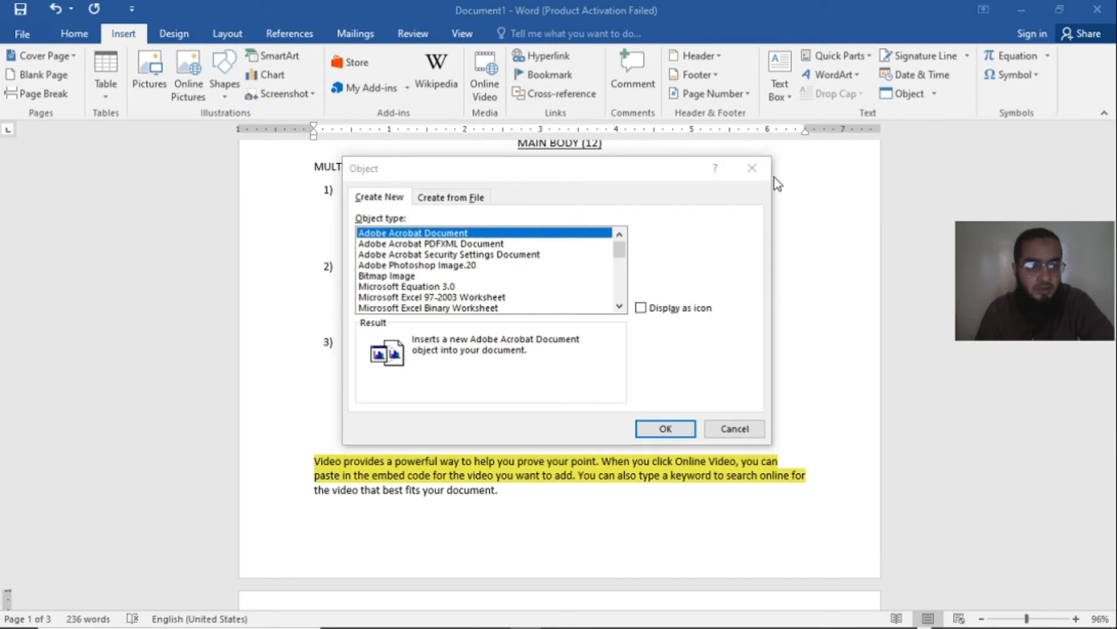
pyautogui.click(934, 96)
pyautogui.click(919, 116)
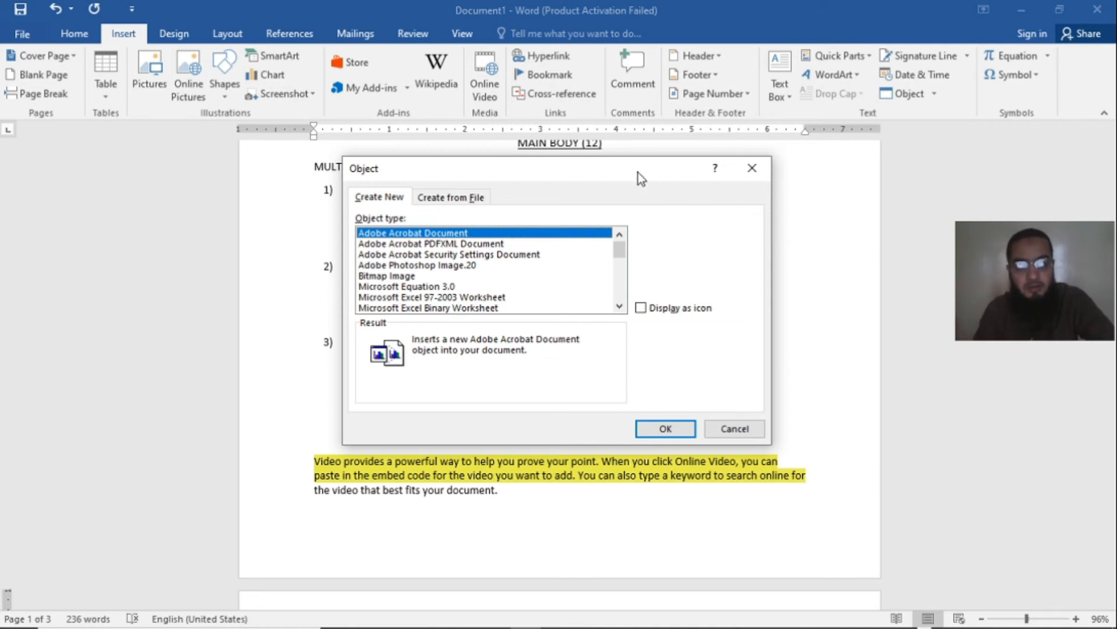
pyautogui.moveTo(638, 172); pyautogui.dragTo(946, 202)
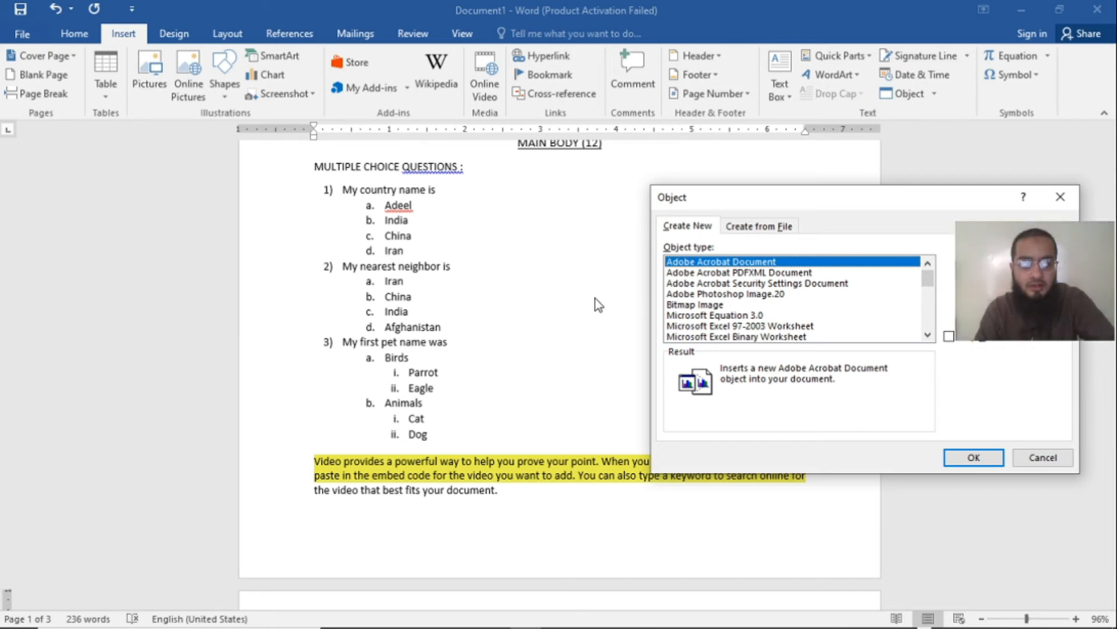
pyautogui.click(1060, 197)
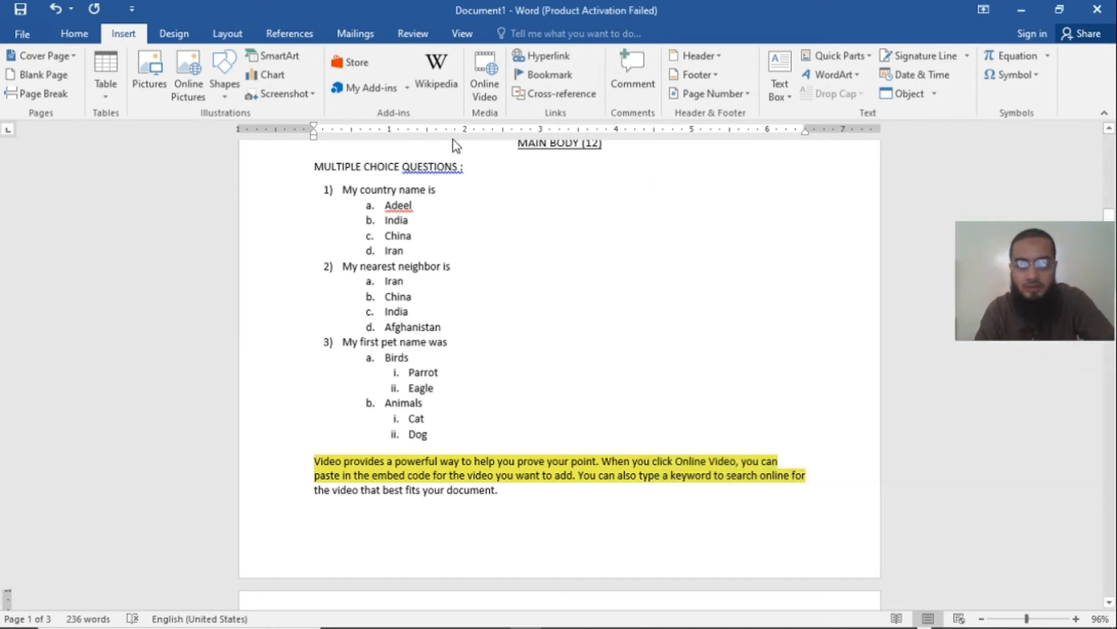
# Step: Insert a new Microsoft Excel Chart object below the signature line on the last page and return to the document
pyautogui.scroll(-15, 786, 263)
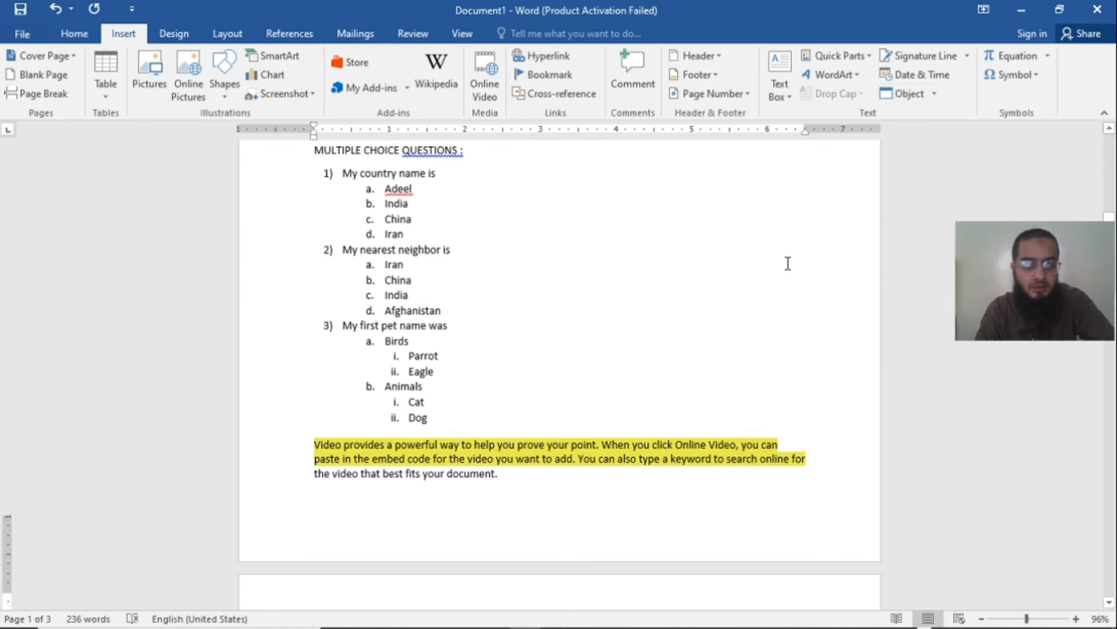
pyautogui.scroll(-15, 751, 277)
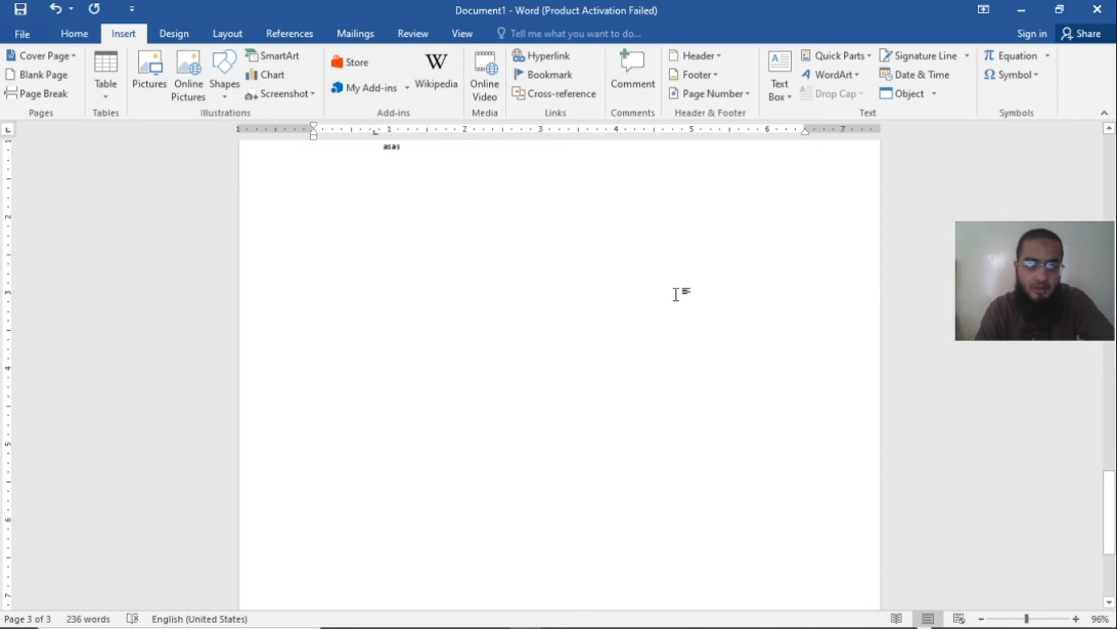
pyautogui.scroll(3, 676, 294)
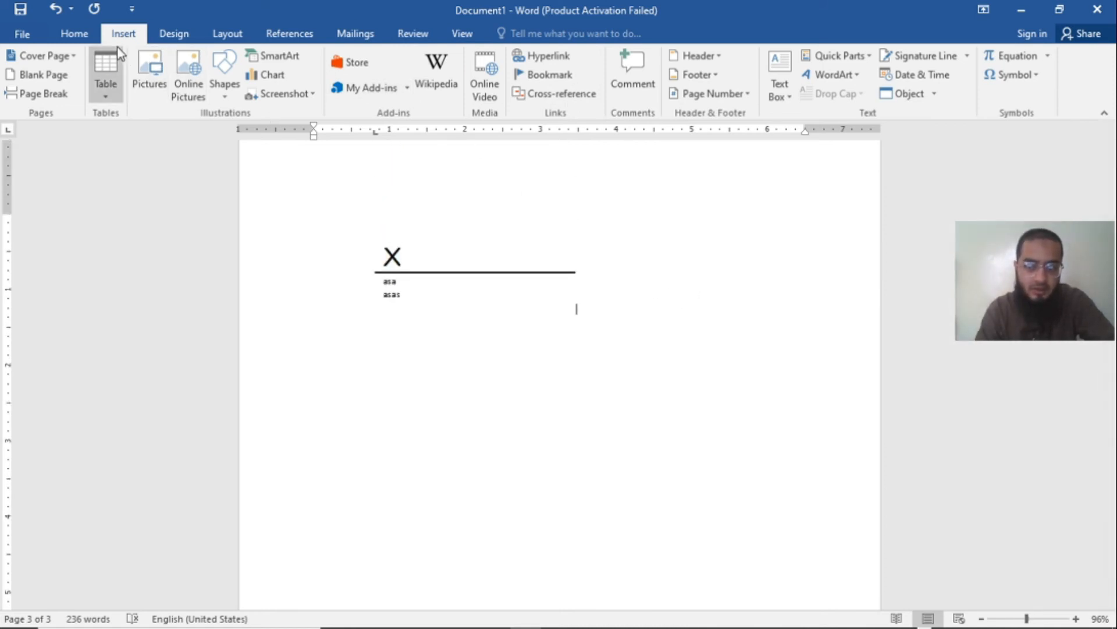
pyautogui.click(935, 95)
pyautogui.click(920, 114)
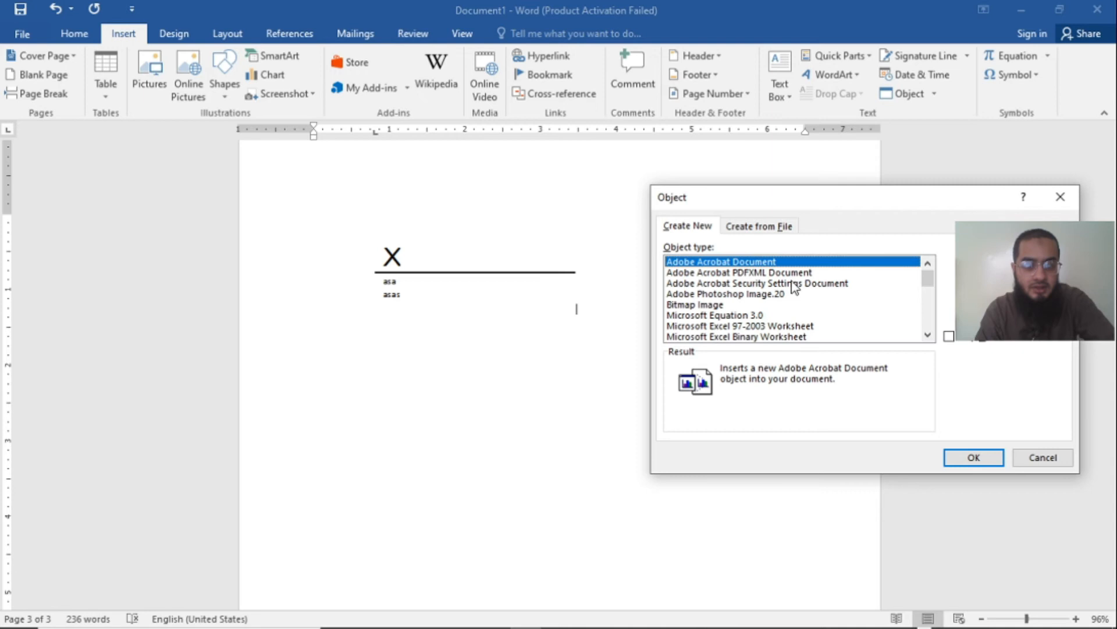
pyautogui.moveTo(928, 285); pyautogui.dragTo(930, 300)
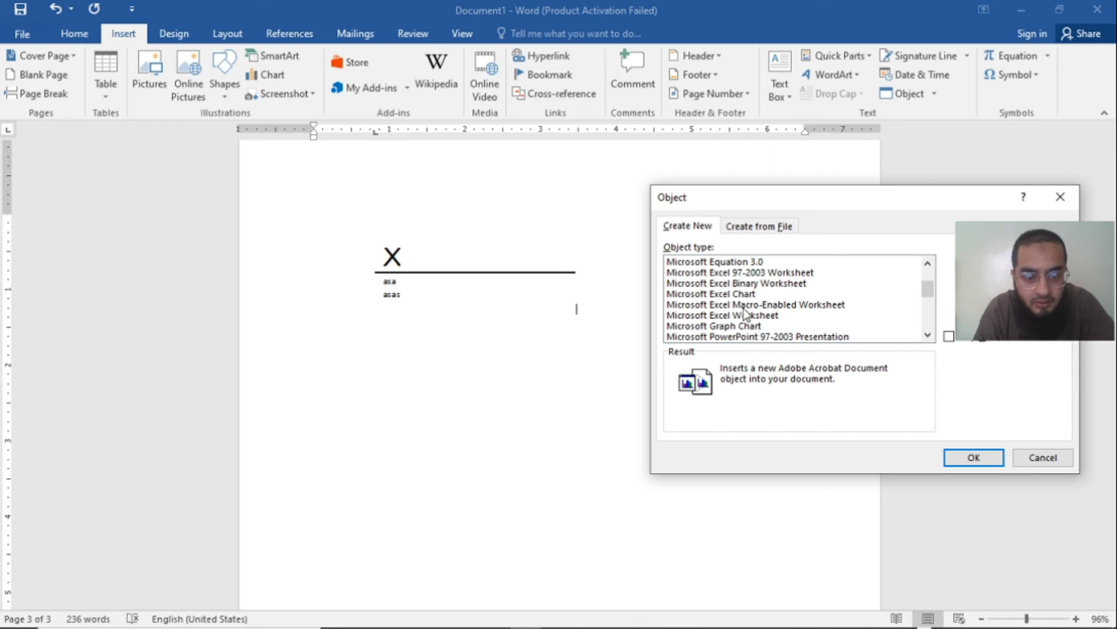
pyautogui.click(725, 295)
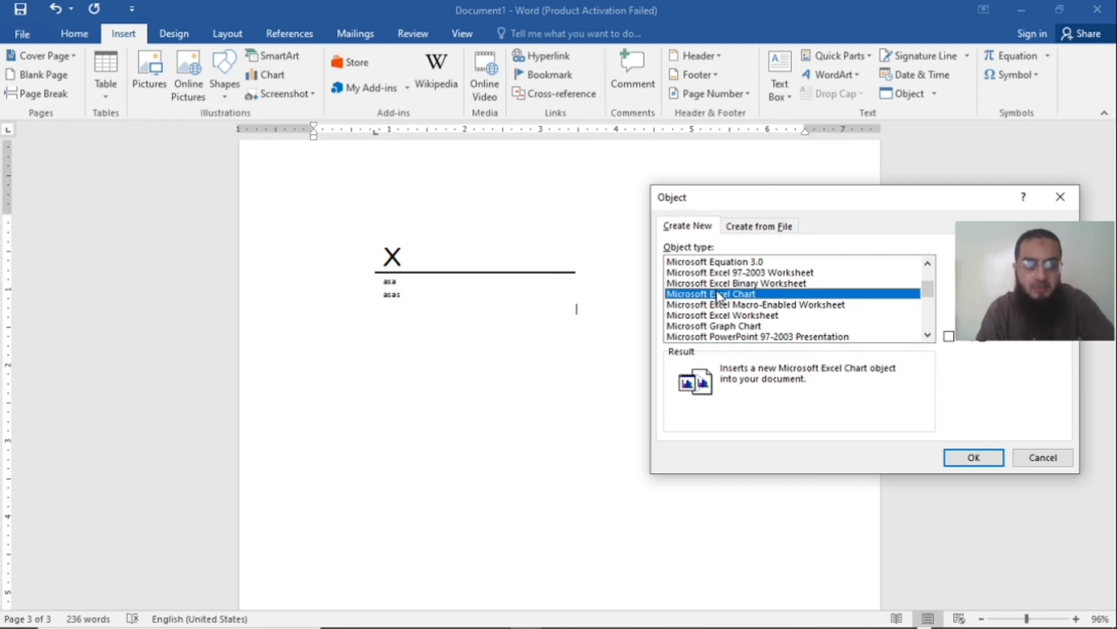
pyautogui.click(973, 456)
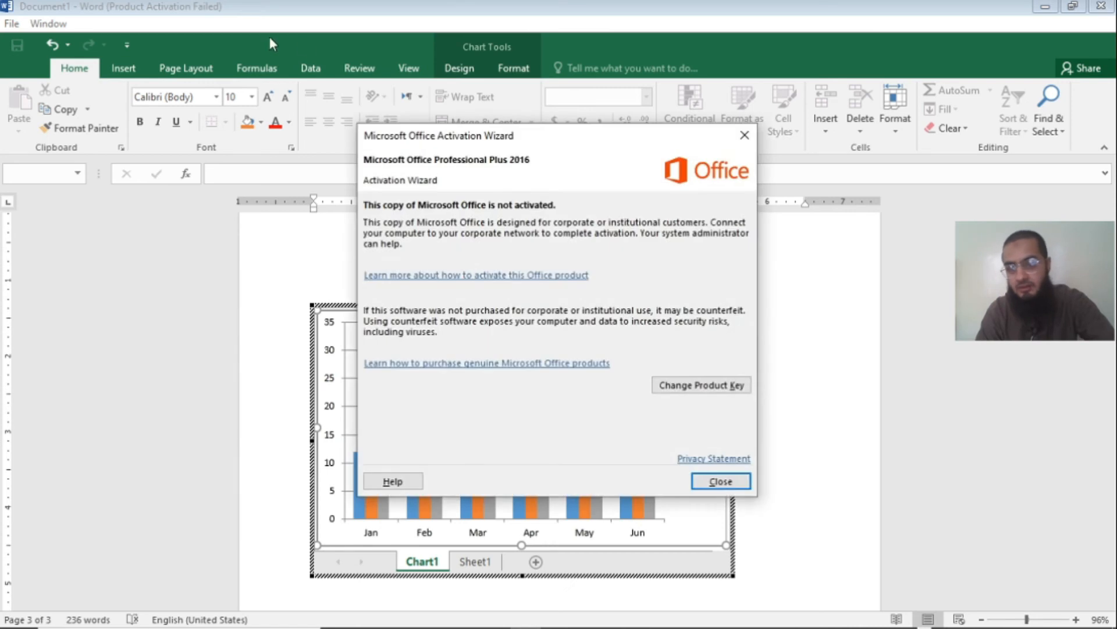
pyautogui.click(740, 486)
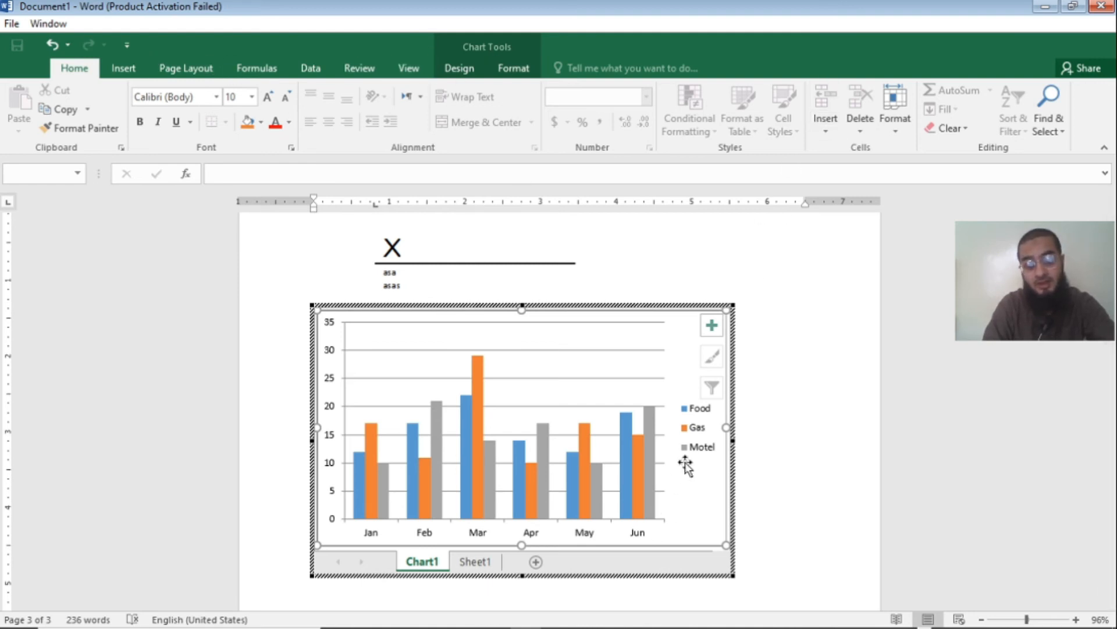
pyautogui.click(831, 314)
# Step: Open the embedded Excel chart for in-place editing and return to the document, keeping the document open
pyautogui.scroll(10, 827, 313)
pyautogui.scroll(-3, 819, 312)
pyautogui.click(597, 492)
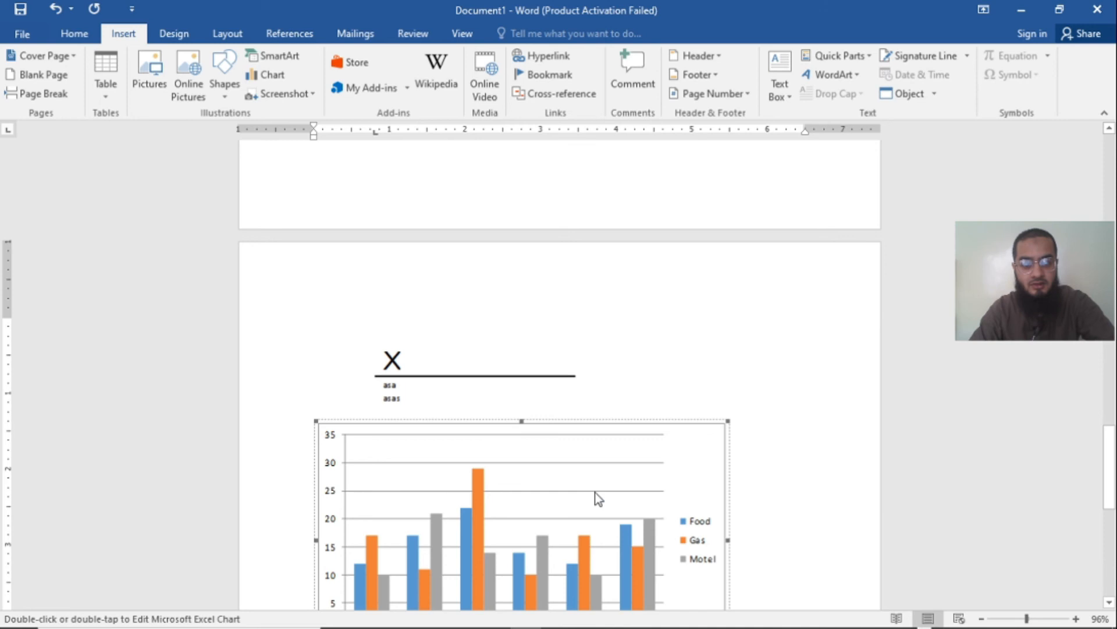
pyautogui.scroll(-2, 616, 498)
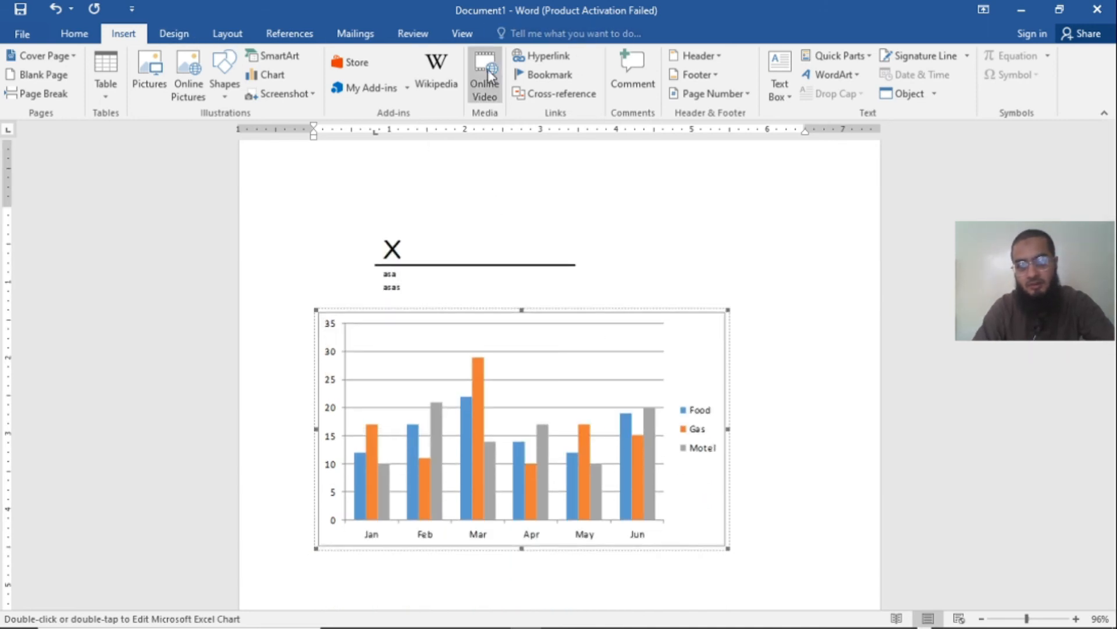
pyautogui.doubleClick(516, 401)
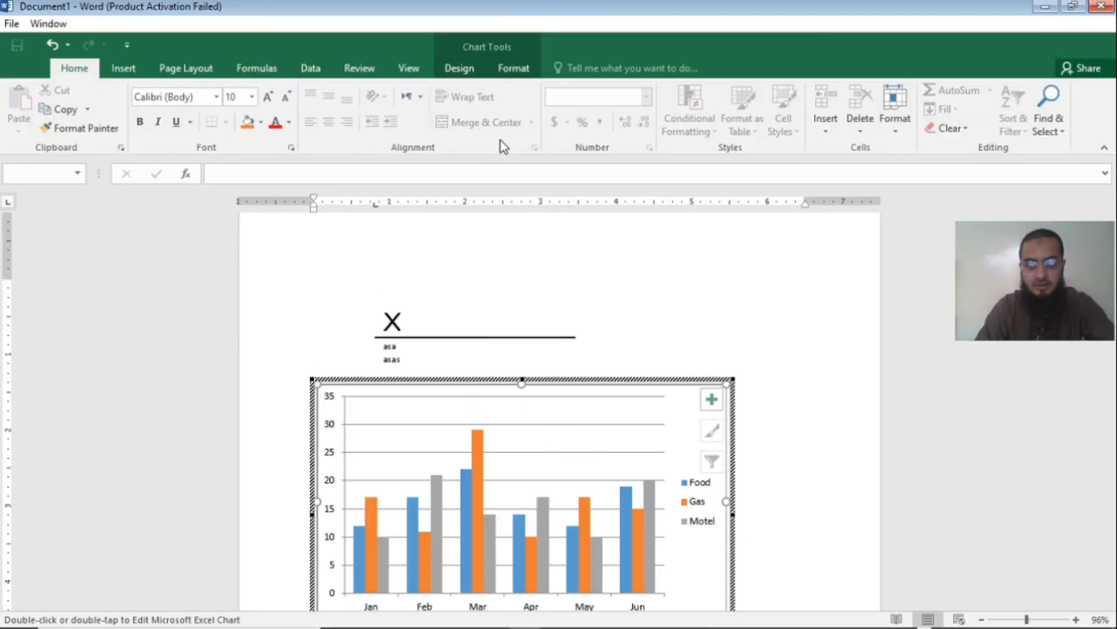
pyautogui.click(1109, 7)
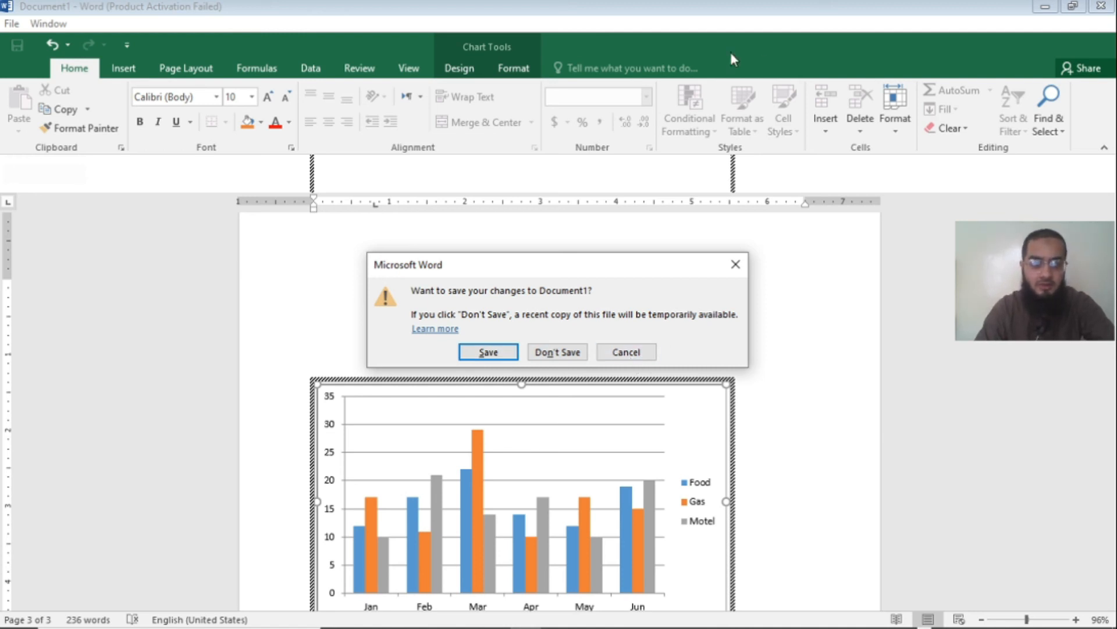
pyautogui.click(640, 353)
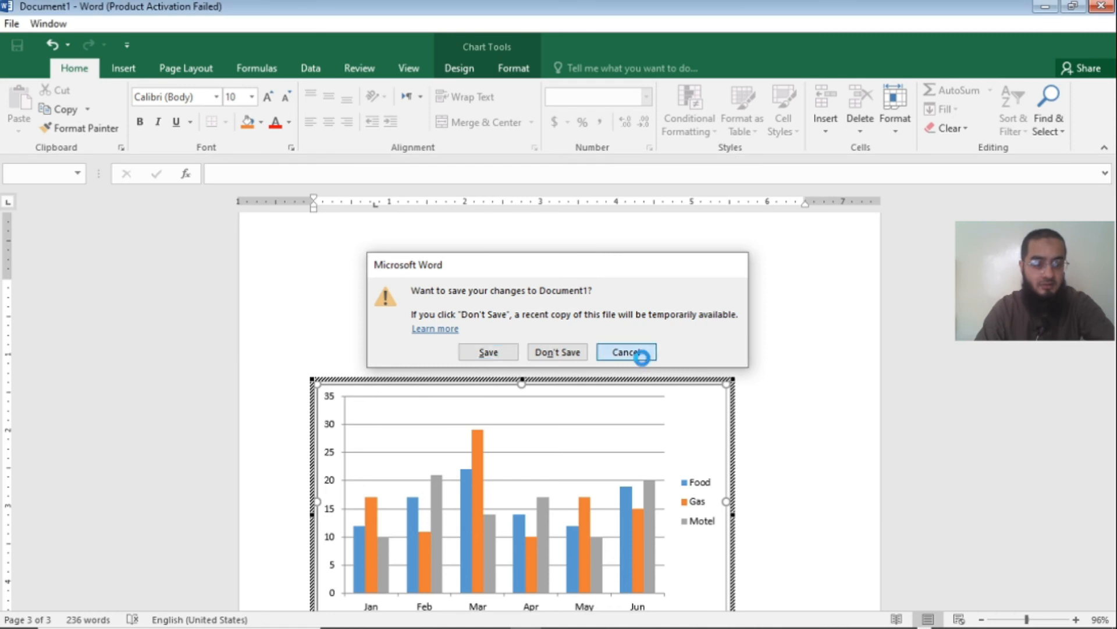
pyautogui.click(821, 267)
pyautogui.scroll(4, 821, 265)
pyautogui.scroll(-3, 821, 268)
pyautogui.scroll(8, 614, 314)
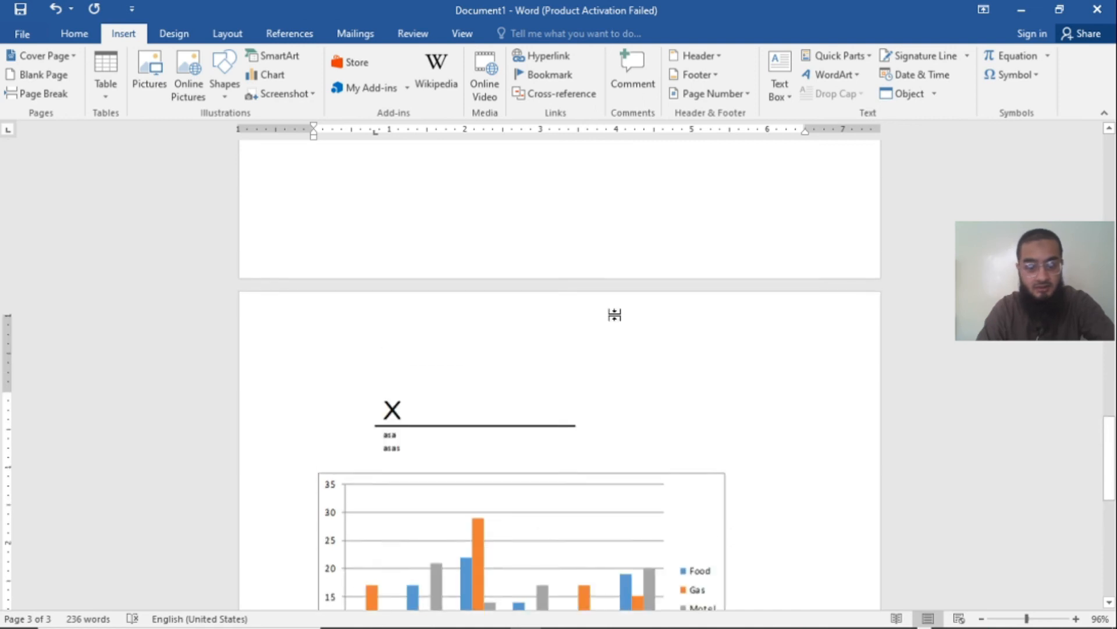
pyautogui.scroll(4, 616, 315)
pyautogui.scroll(-10, 616, 314)
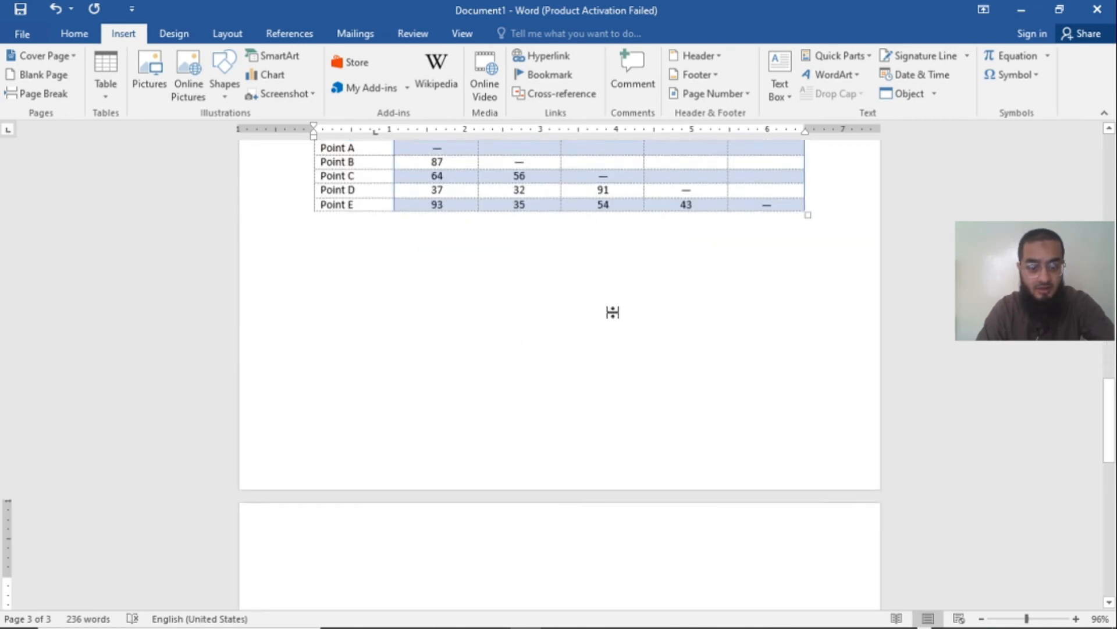
pyautogui.scroll(-1, 614, 311)
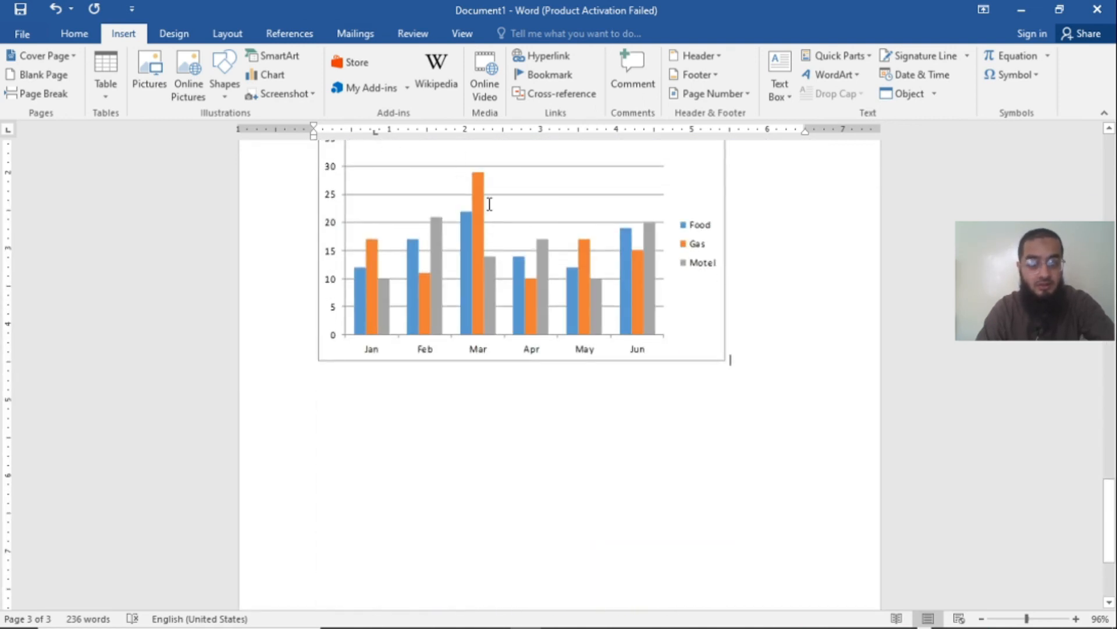
# Step: Enter and leave in-place editing of the embedded Excel chart twice more
pyautogui.scroll(3, 491, 233)
pyautogui.doubleClick(492, 267)
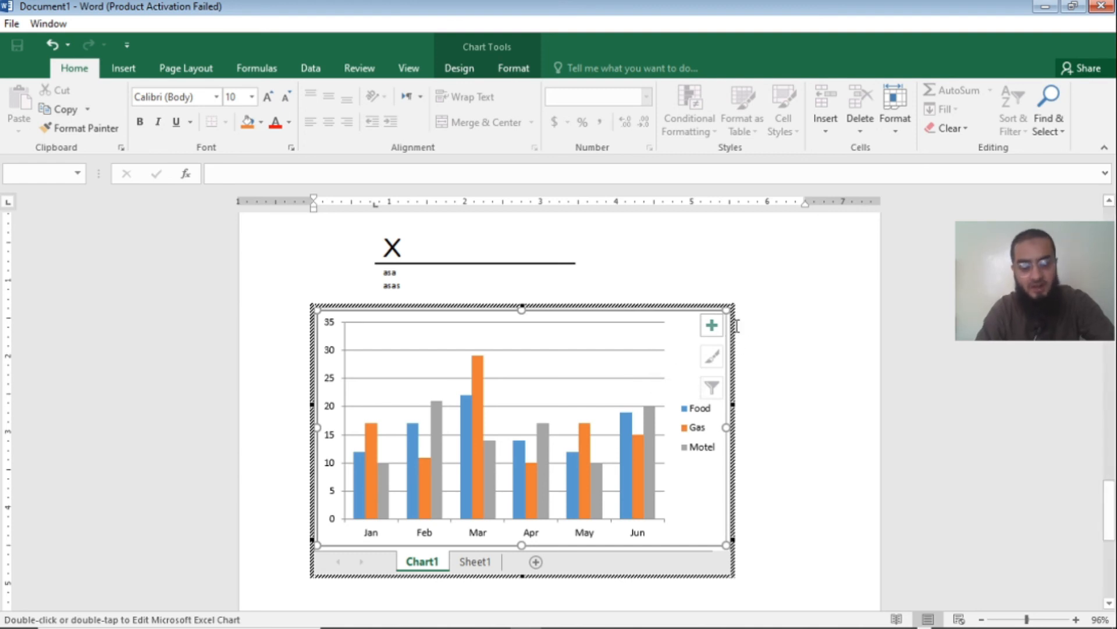
pyautogui.click(774, 333)
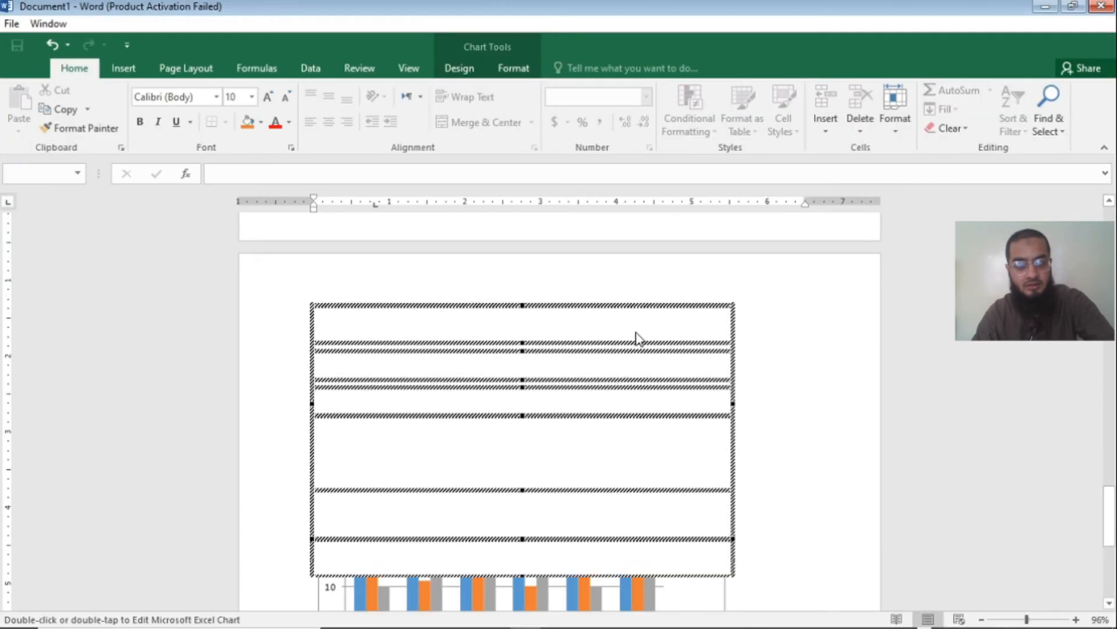
pyautogui.click(793, 343)
pyautogui.click(591, 268)
pyautogui.doubleClick(592, 268)
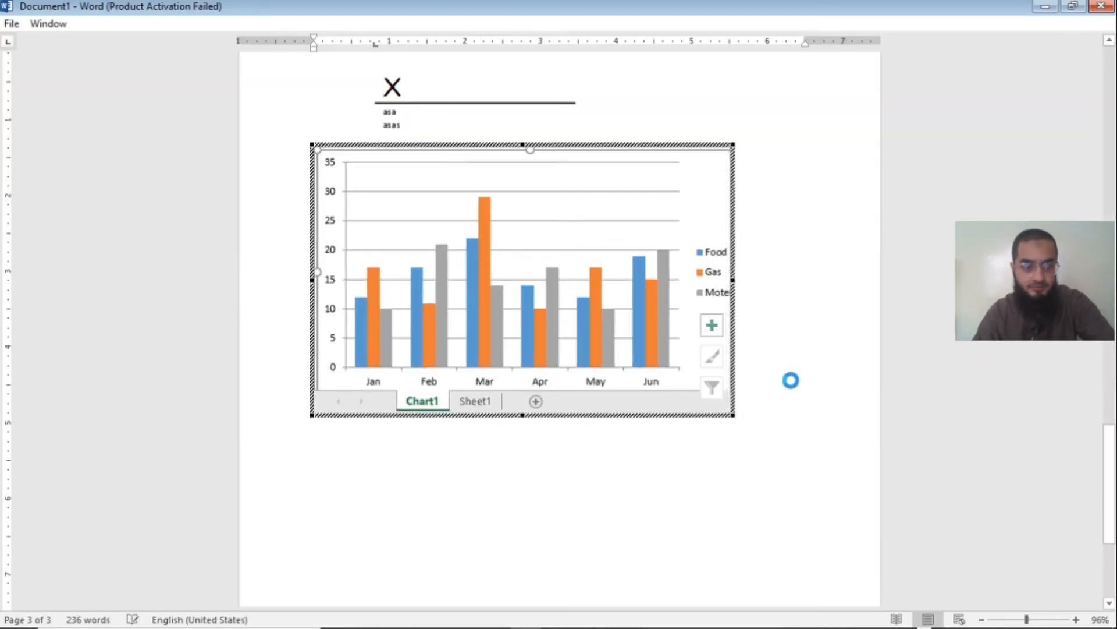
pyautogui.click(790, 380)
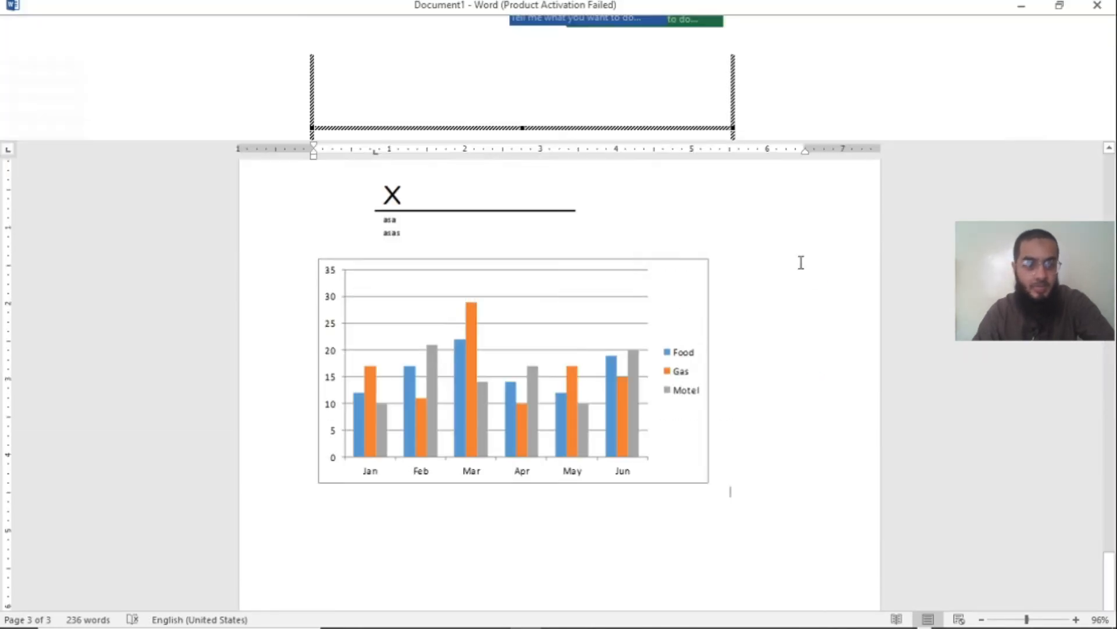
pyautogui.scroll(6, 801, 262)
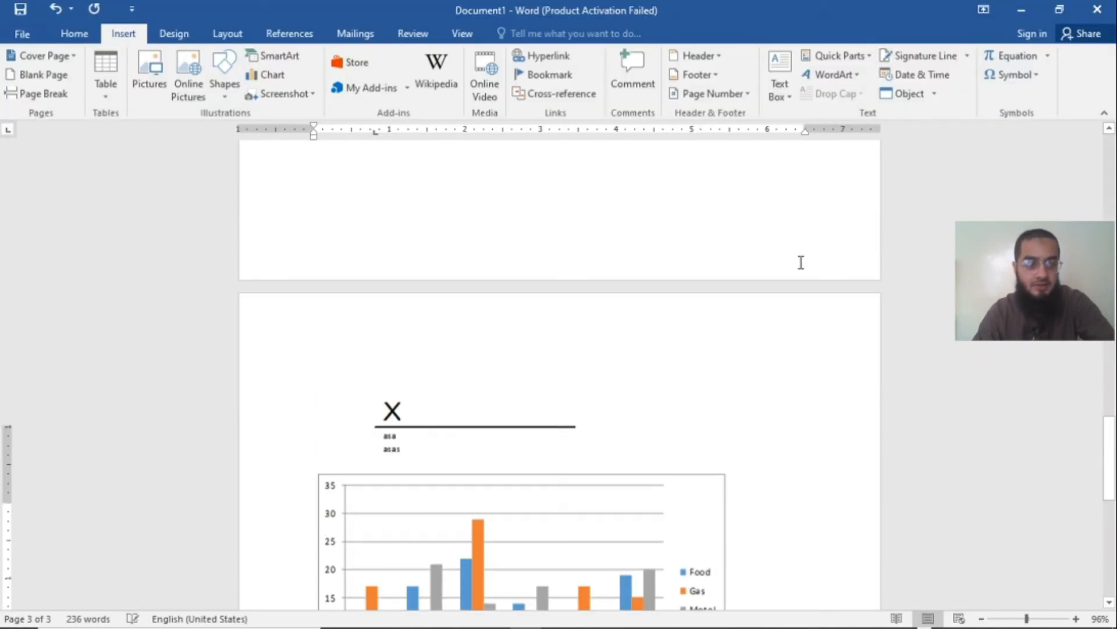
pyautogui.click(935, 94)
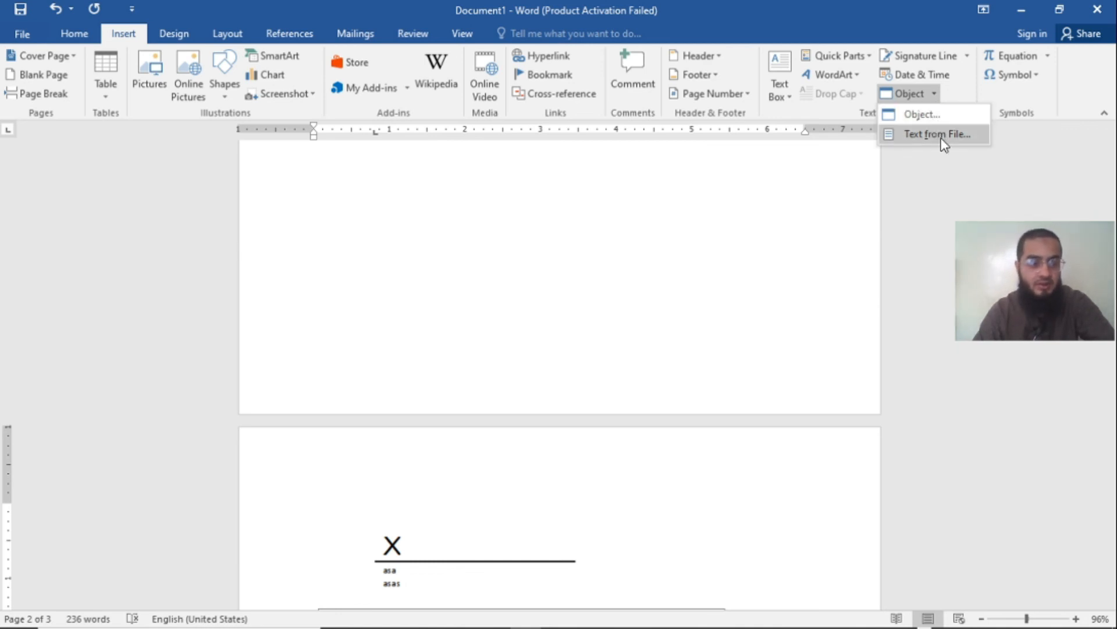
pyautogui.click(923, 183)
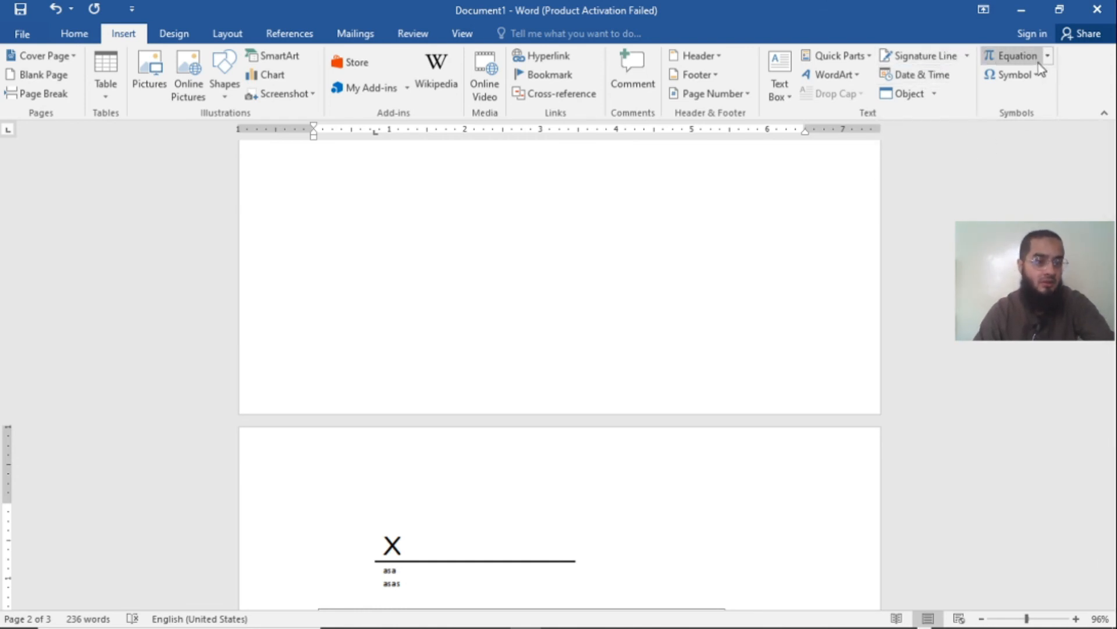
# Step: Look through the built-in equations and insert a new blank equation directly below the embedded chart
pyautogui.scroll(-4, 867, 242)
pyautogui.scroll(4, 948, 221)
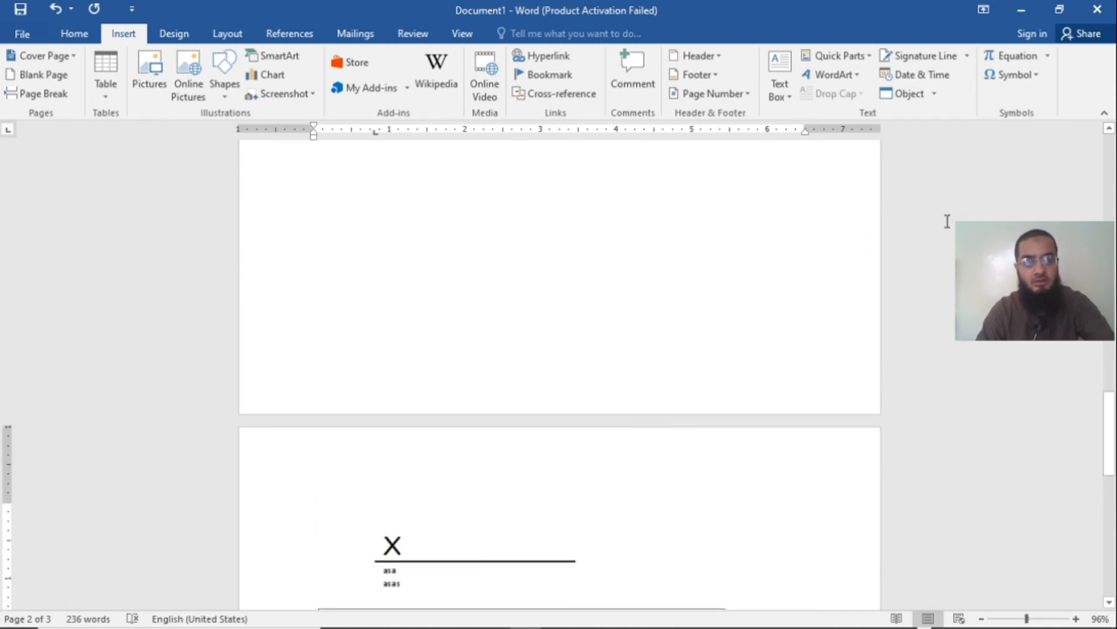
pyautogui.click(1047, 56)
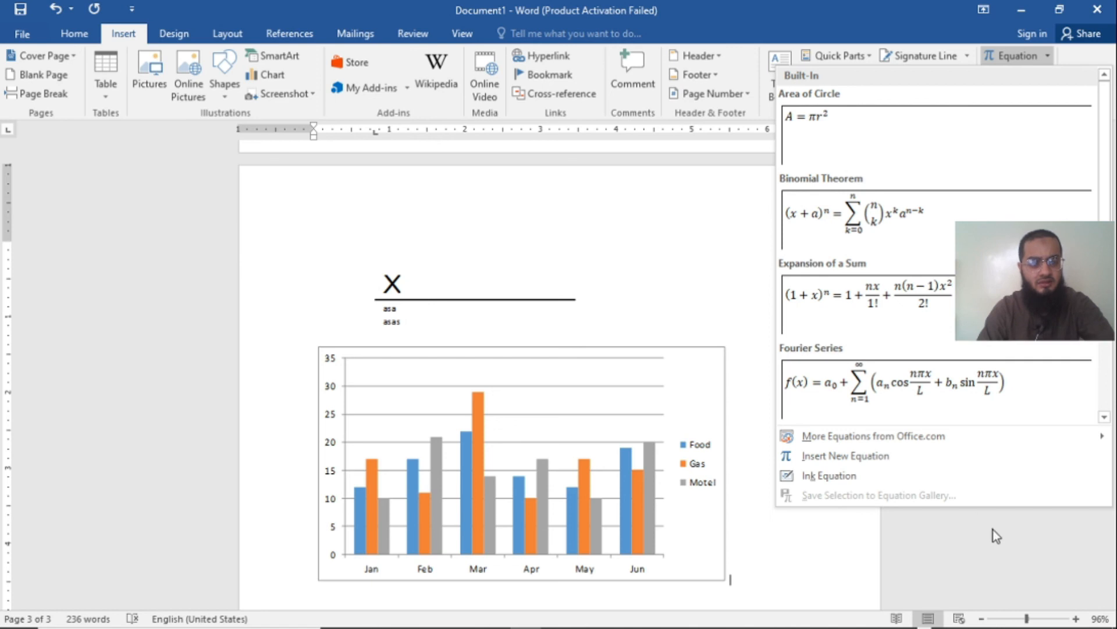
pyautogui.scroll(-3, 941, 356)
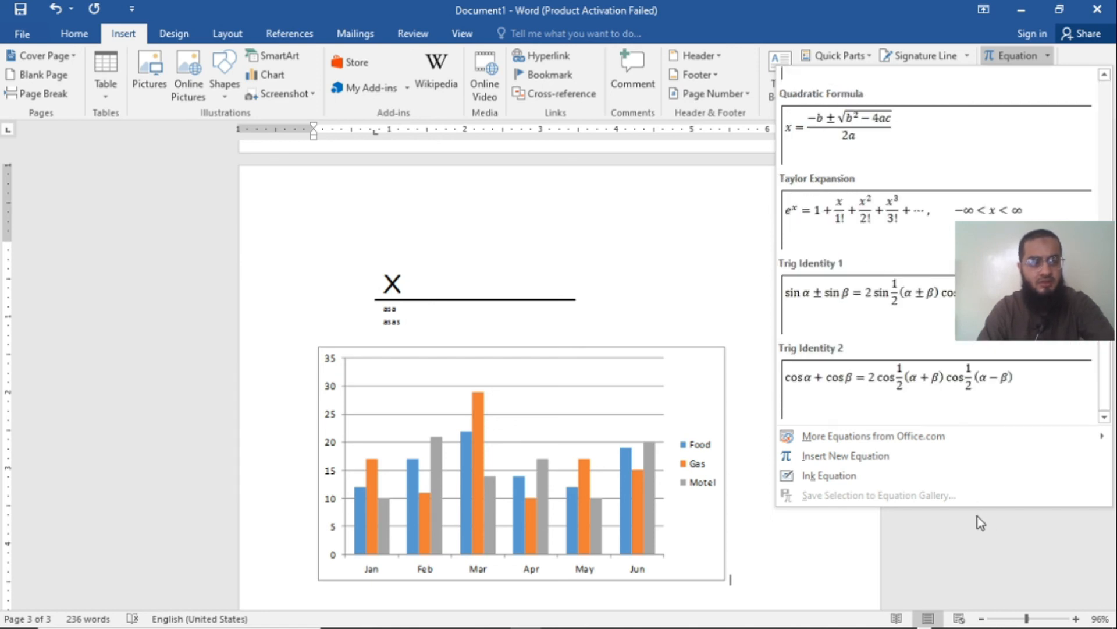
pyautogui.click(927, 465)
pyautogui.click(1013, 56)
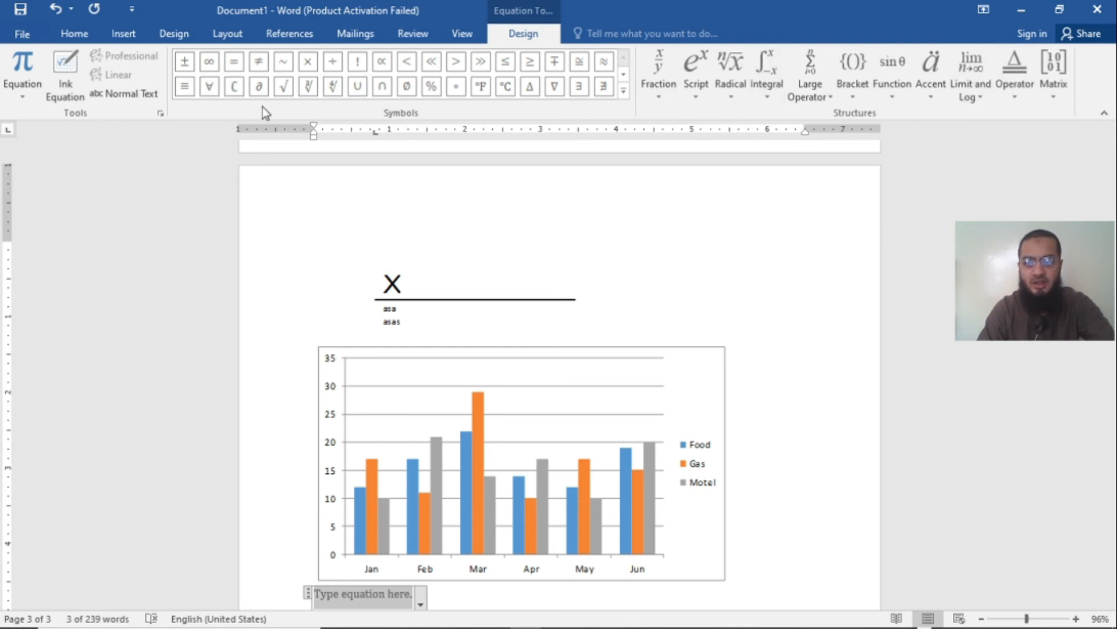
pyautogui.click(123, 33)
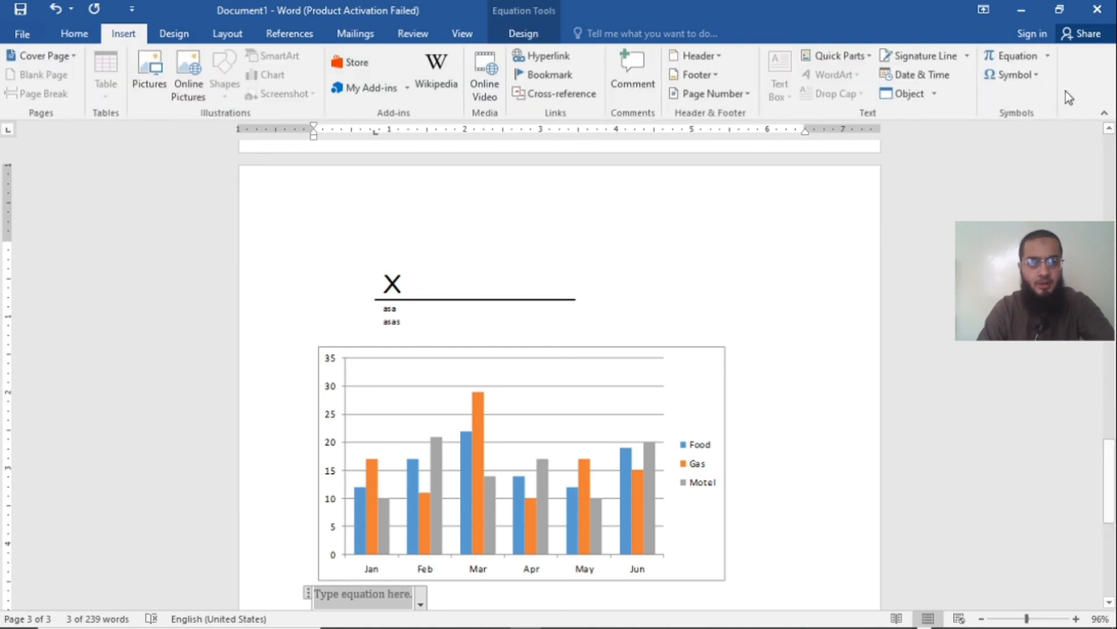
pyautogui.click(1037, 77)
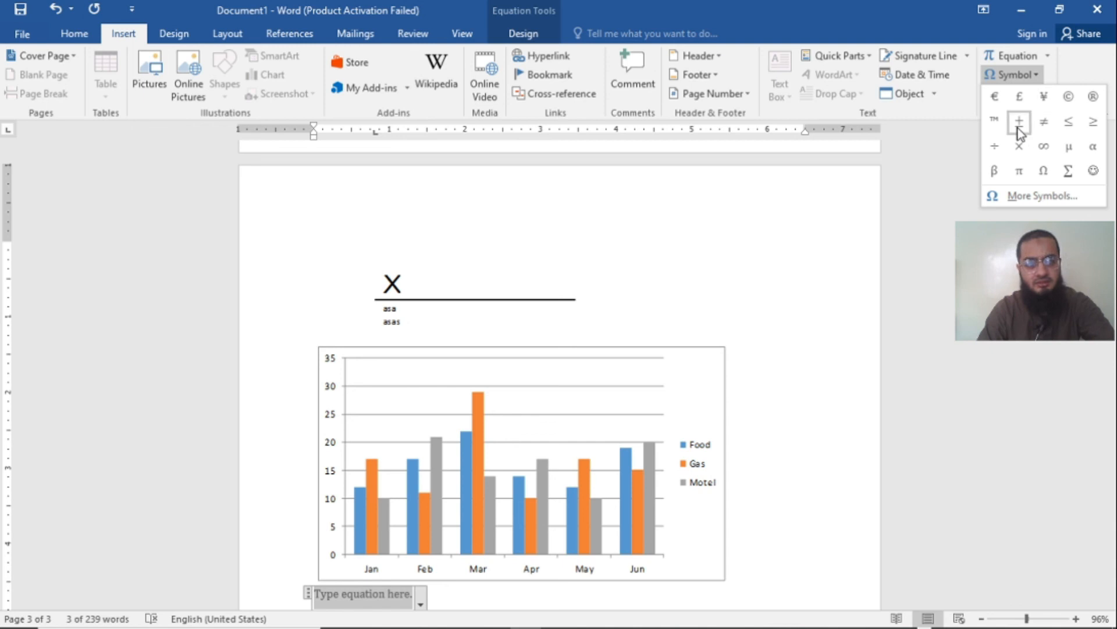
pyautogui.click(950, 303)
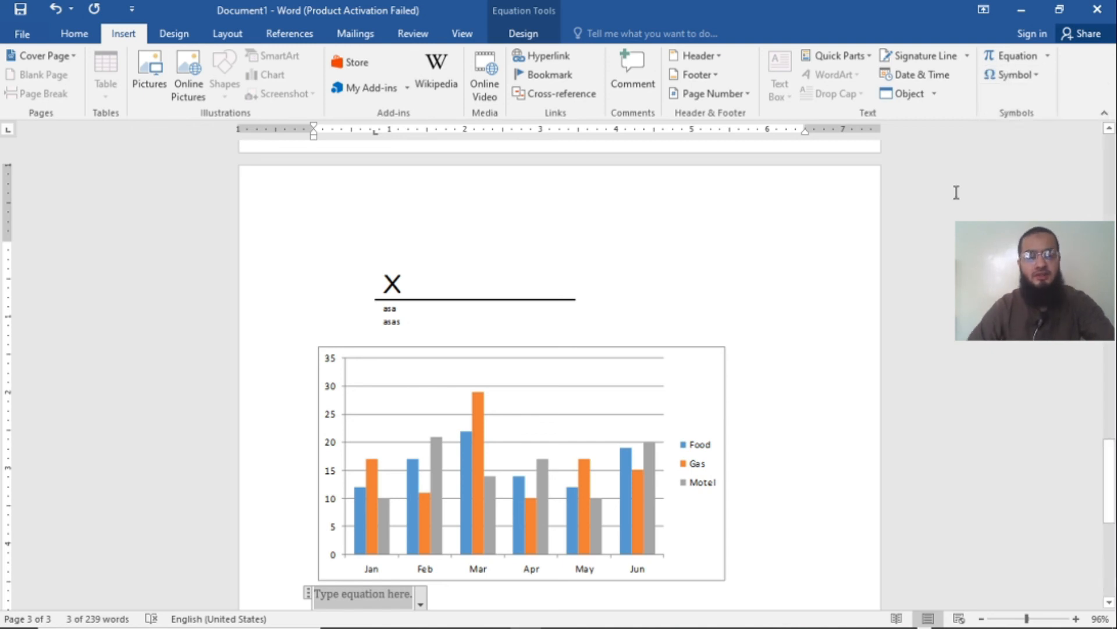